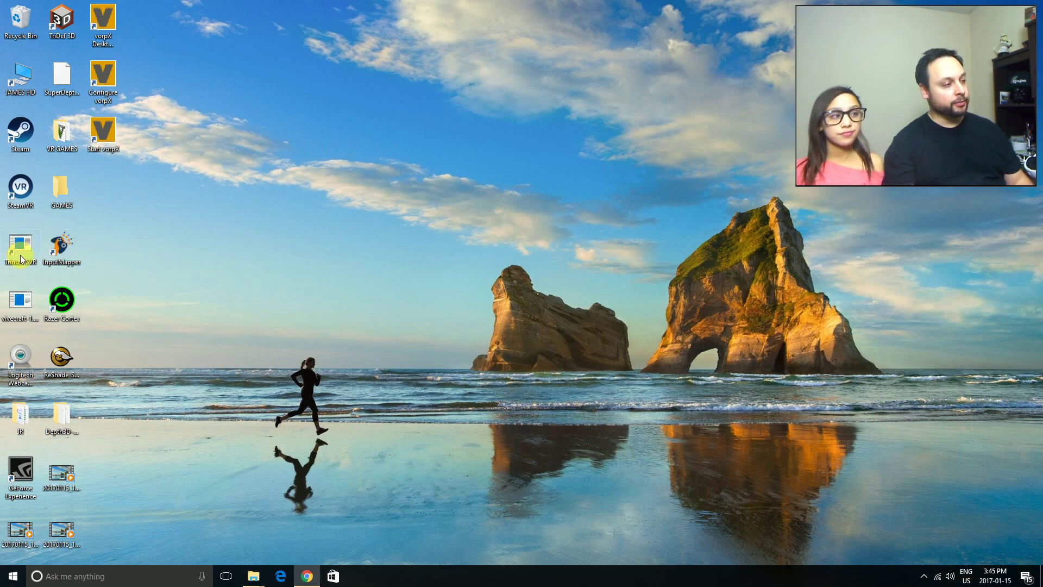
In Chrome, open the Trinus website's Playstation VR page, view the Trinus PSVR download section, and put the browser away.
click(304, 576)
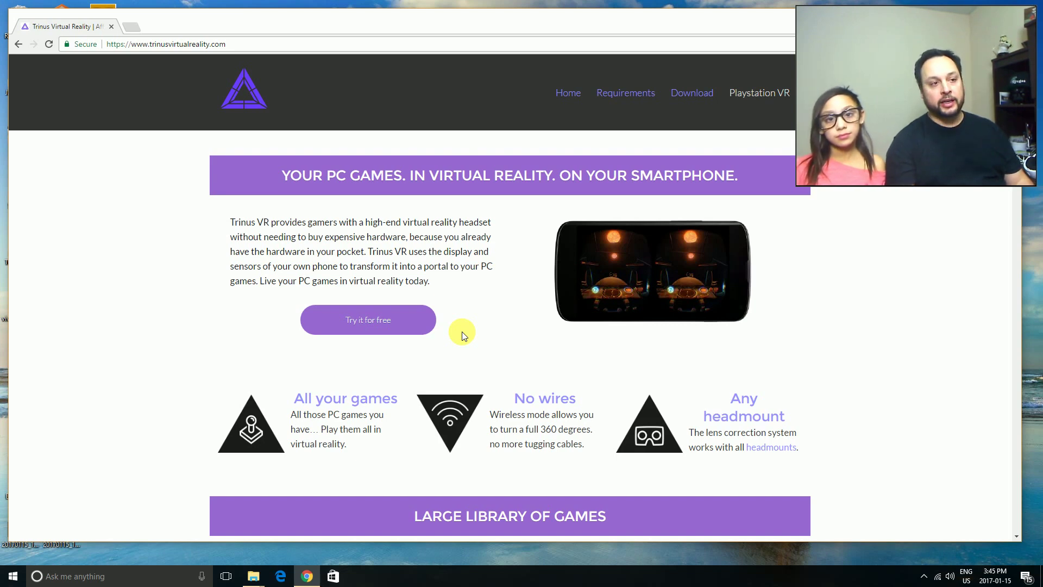
click(758, 94)
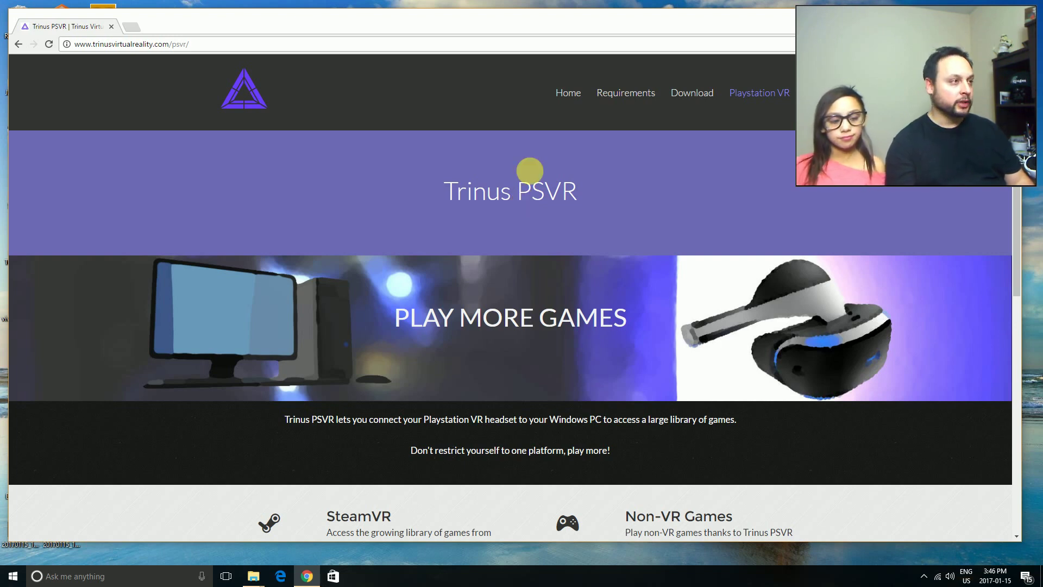
scroll(493, 273, down, 7)
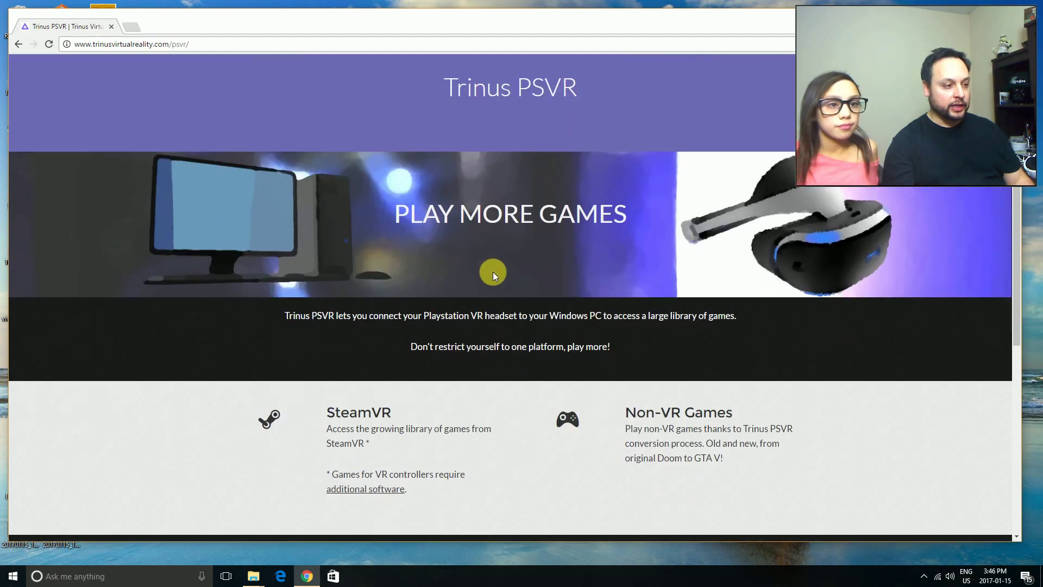
scroll(487, 260, up, 1)
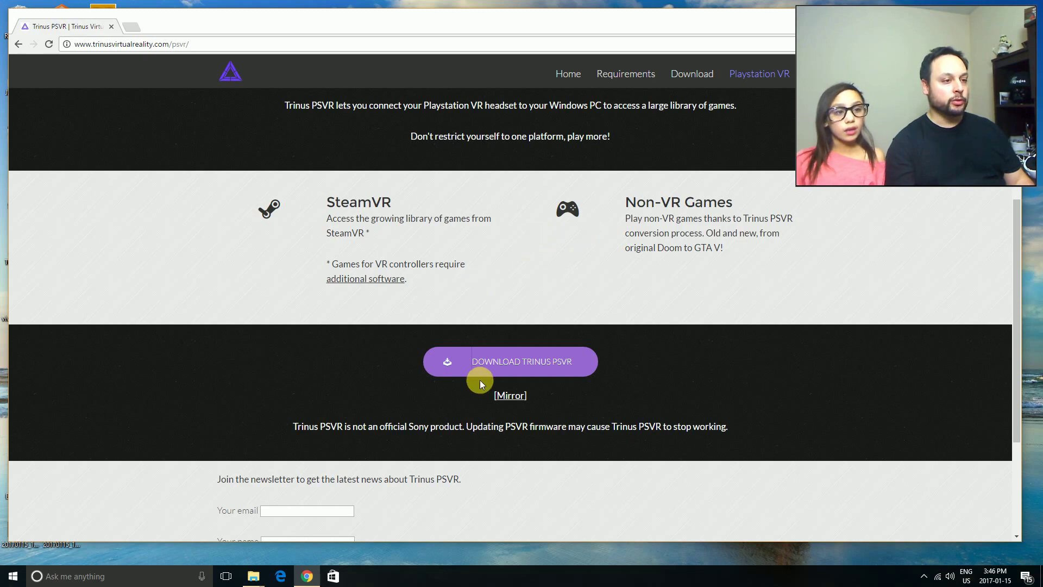
drag(689, 21, 739, 102)
click(761, 99)
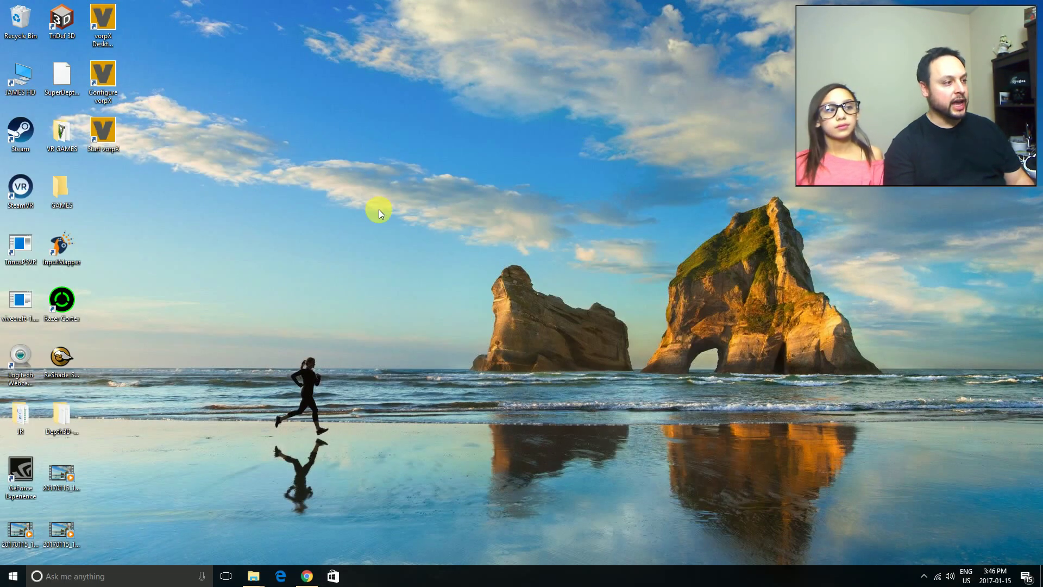
Launch TrinusPSVR and show its how-to diagram for connecting the headset to the PC.
double_click(17, 254)
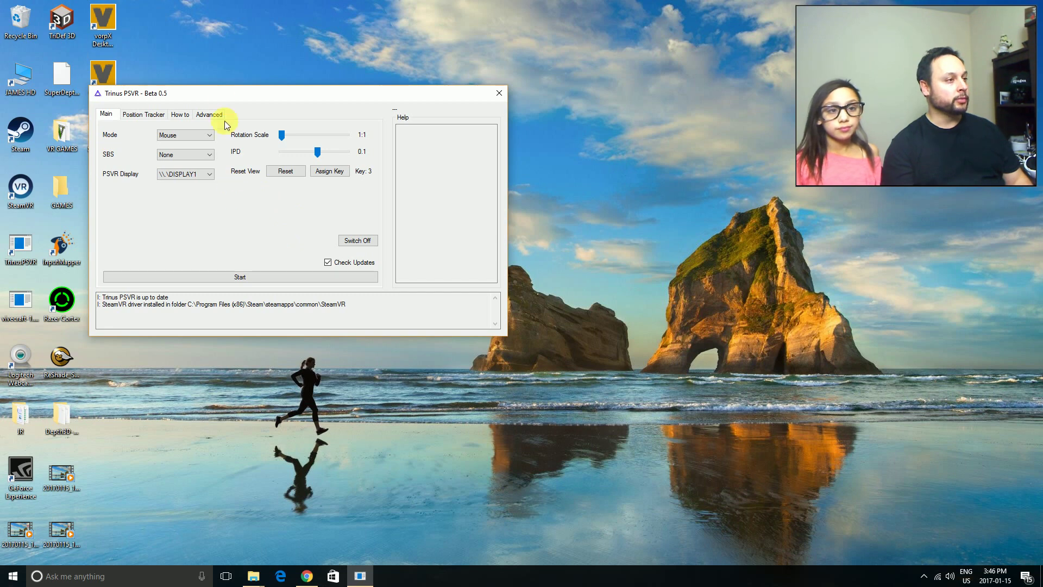
drag(220, 97, 359, 84)
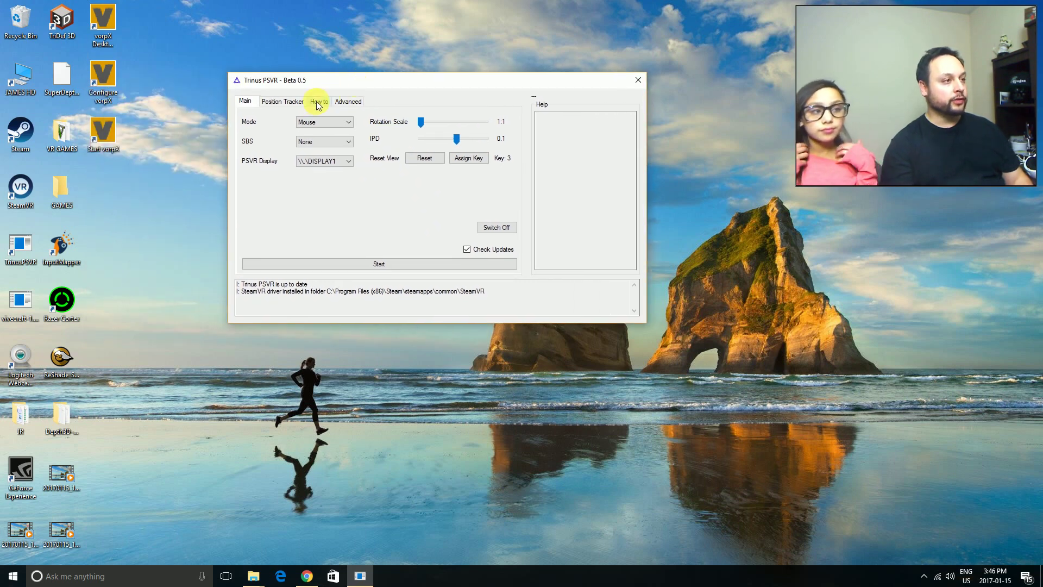
click(318, 102)
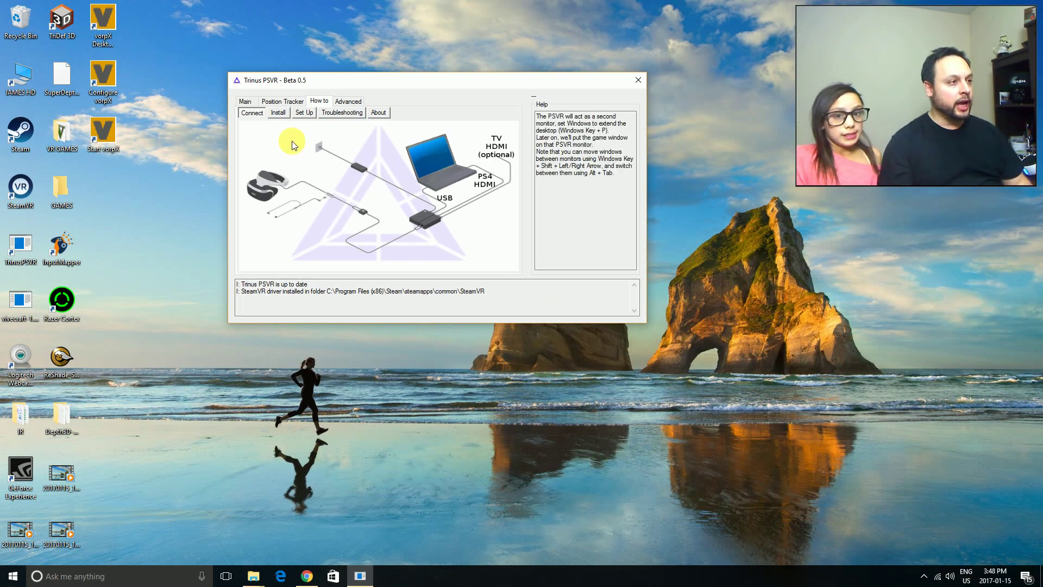
drag(379, 80, 347, 108)
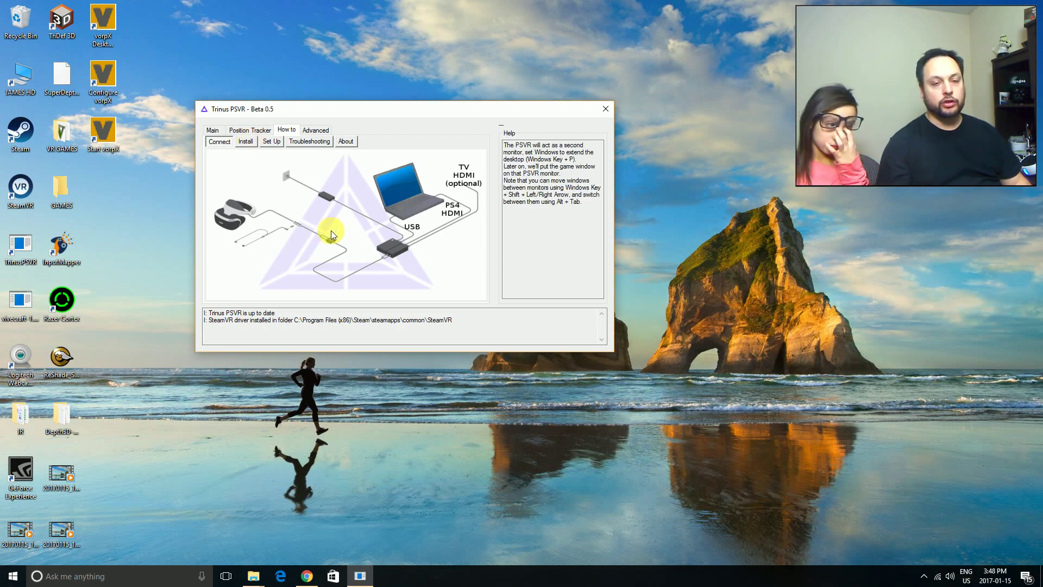
Check among the hidden background programs that Steam is running and inspect its shortcut options, including SteamVR.
click(923, 577)
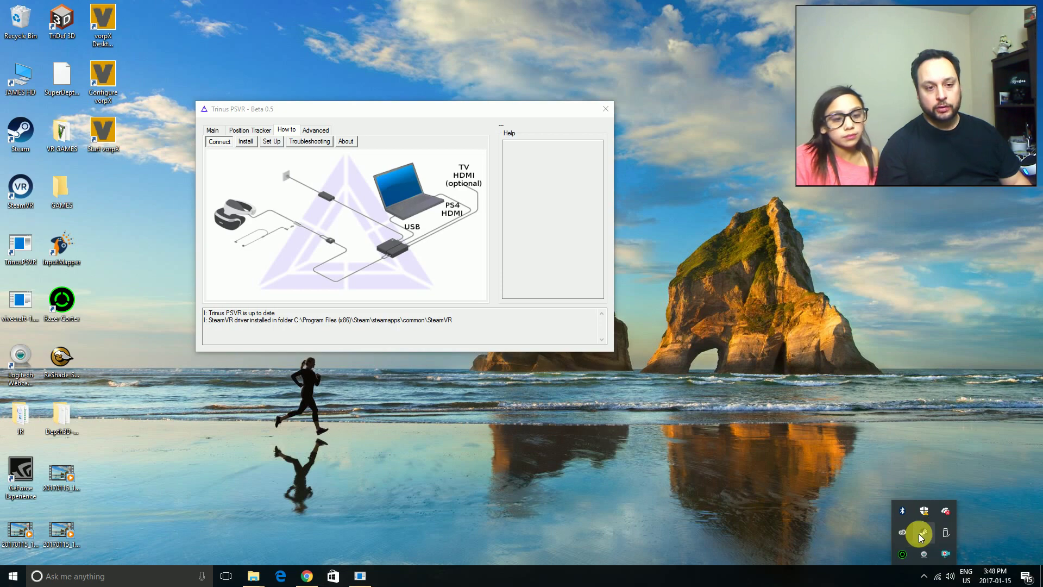
click(845, 511)
click(924, 577)
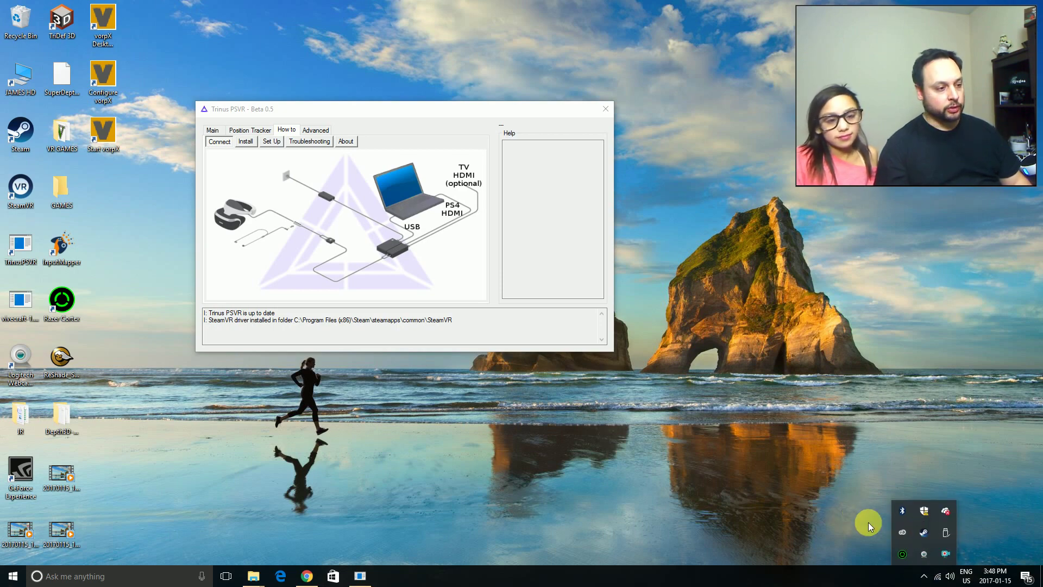
click(925, 534)
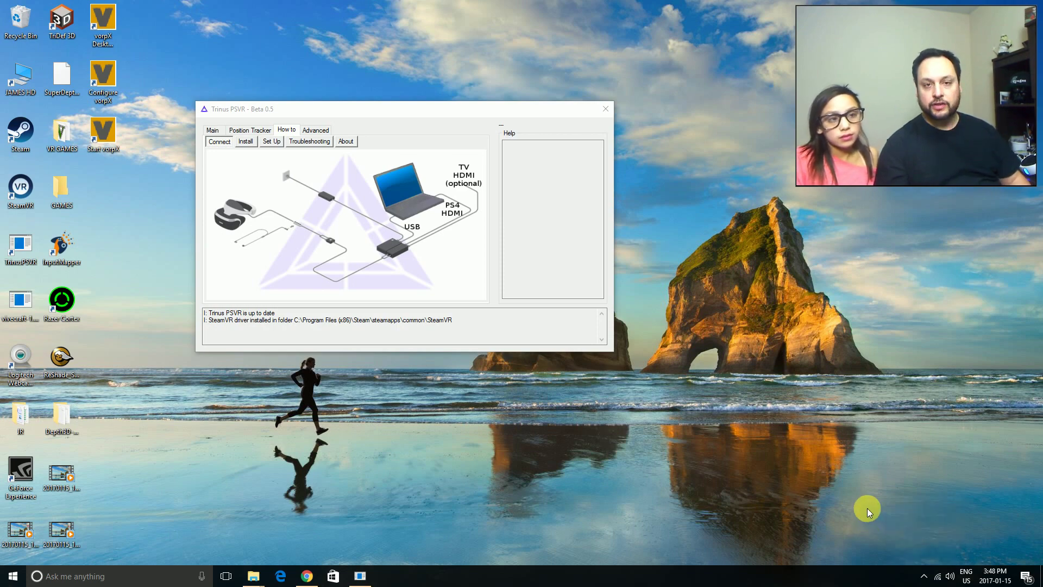
right_click(23, 192)
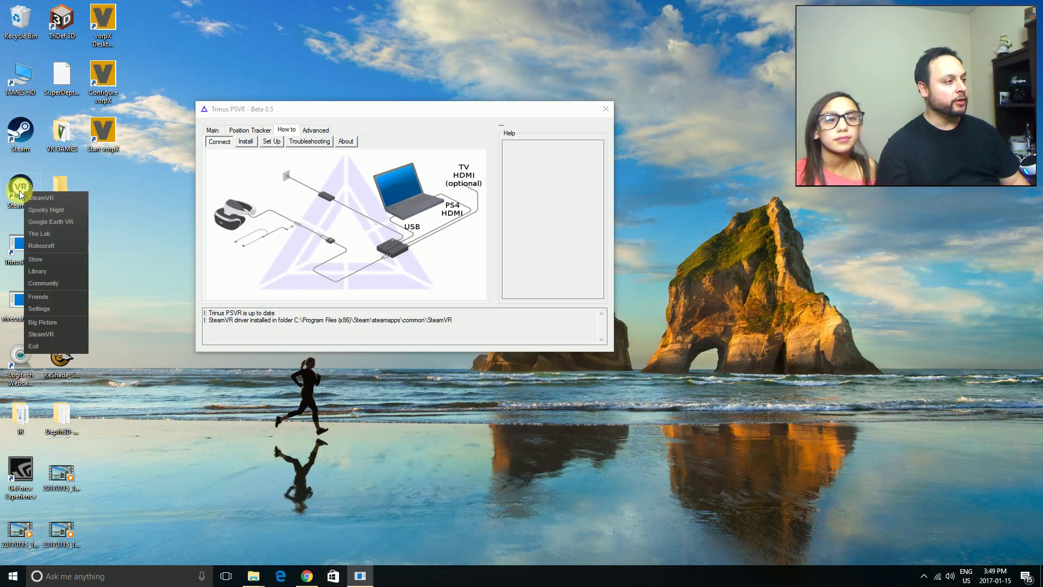
click(151, 250)
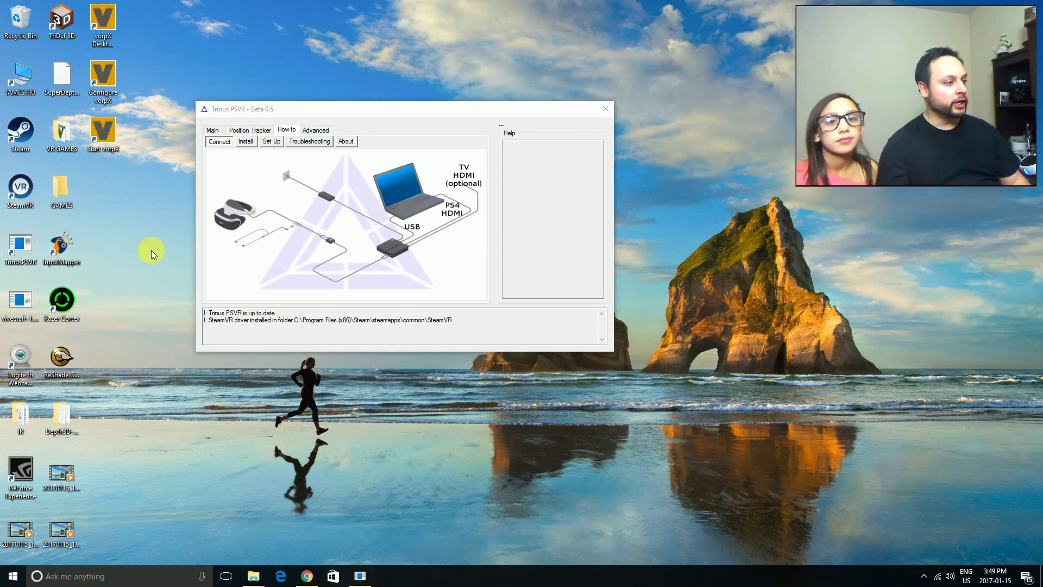
click(923, 576)
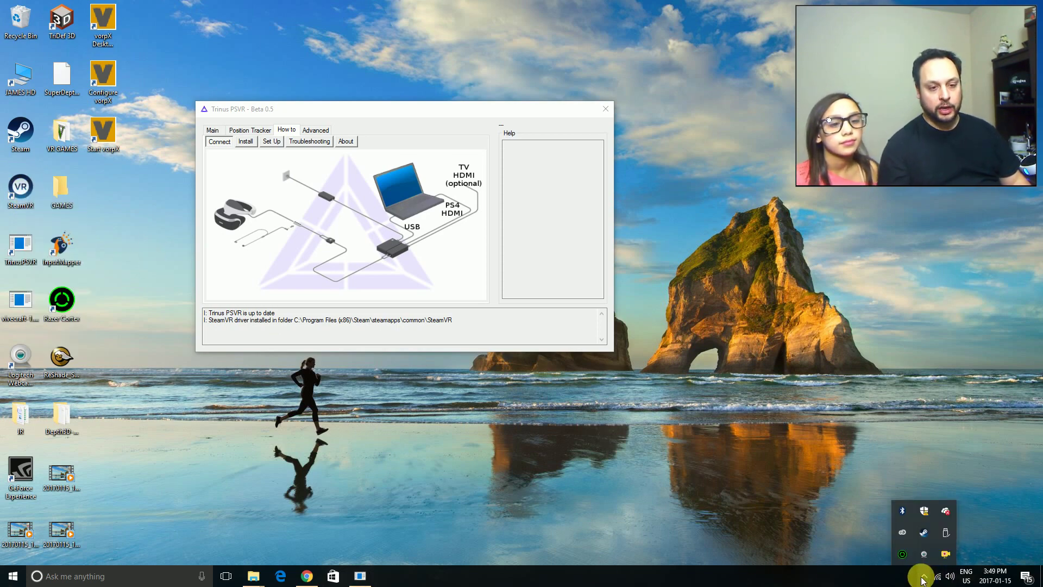
right_click(925, 532)
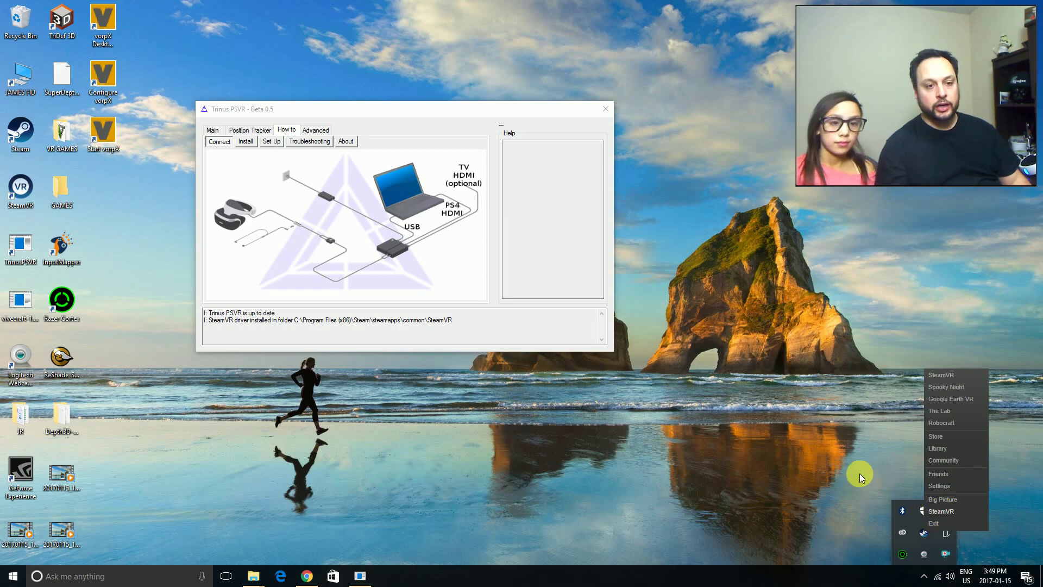
click(841, 461)
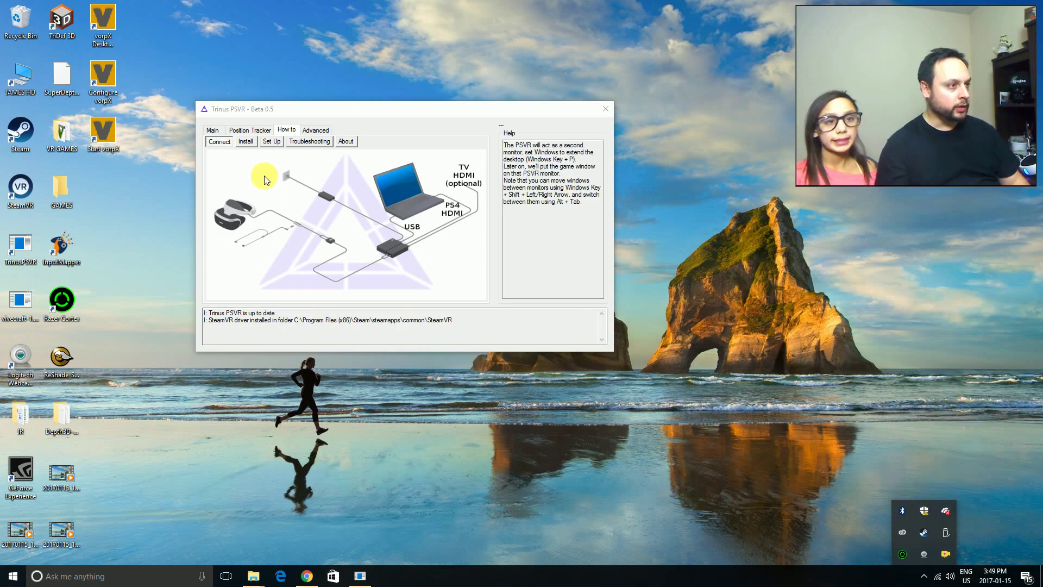
View the SteamVR driver installation and removal options in the Trinus PSVR how-to section.
click(258, 160)
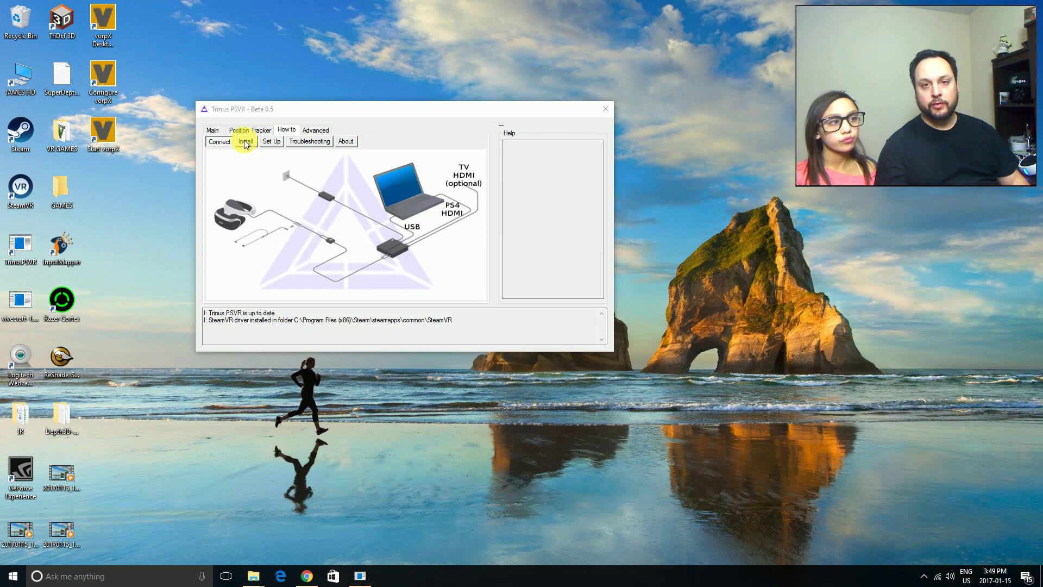
click(246, 142)
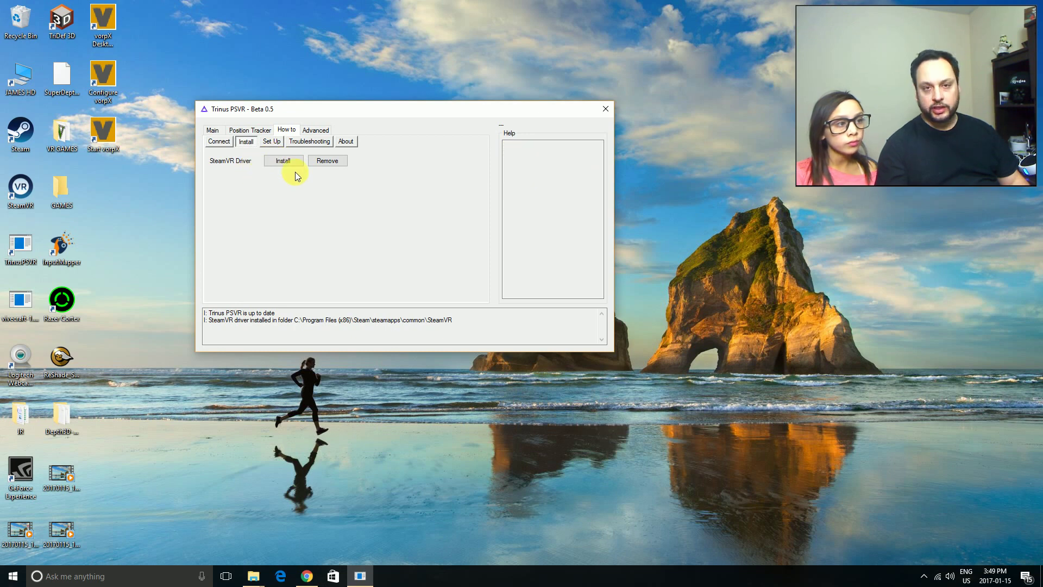
mouse_move(221, 163)
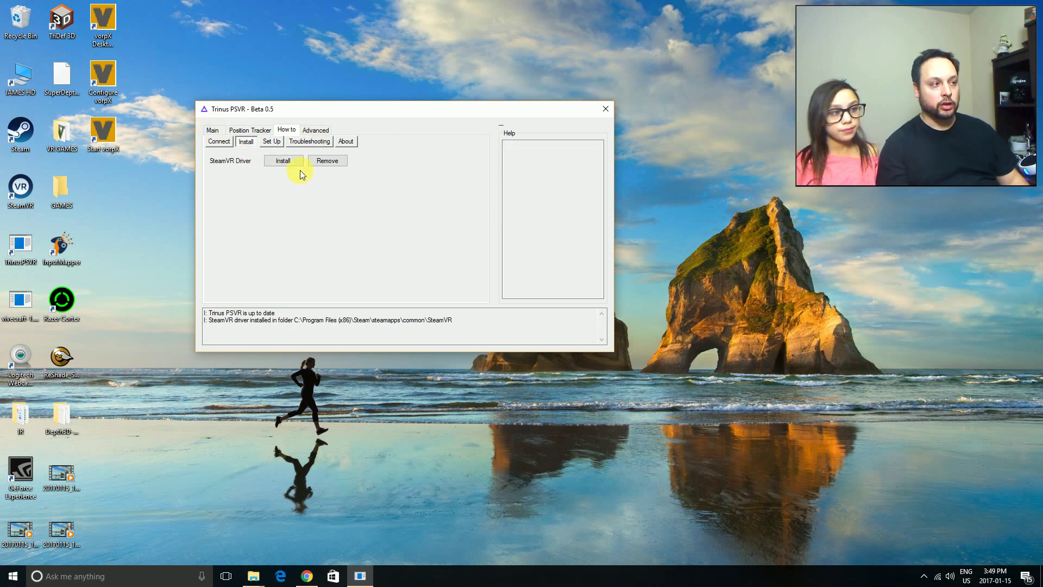
Set the Trinus PSVR mode to SteamVR and start the headset connection.
click(214, 131)
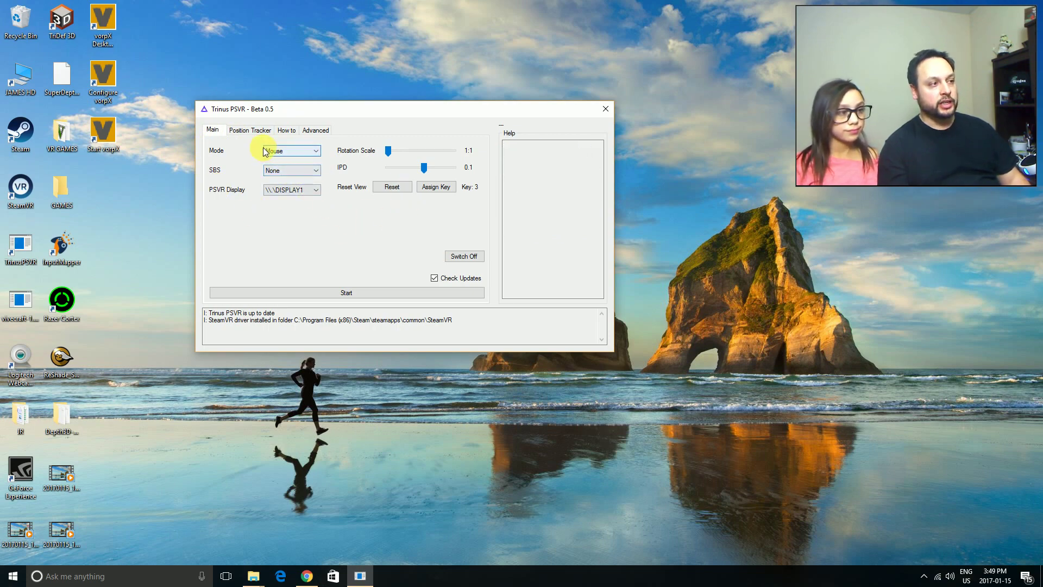
click(288, 151)
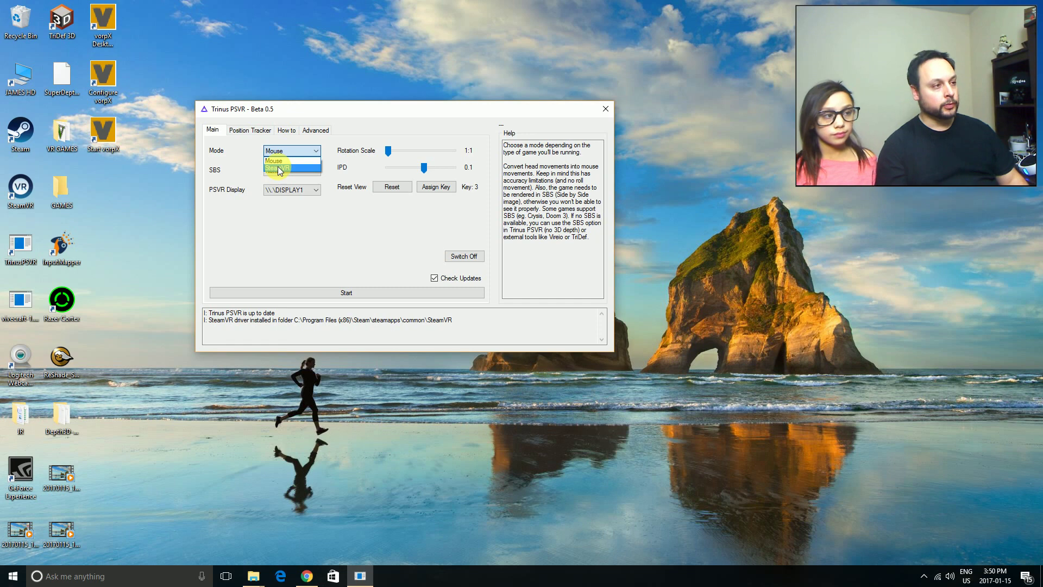
click(278, 166)
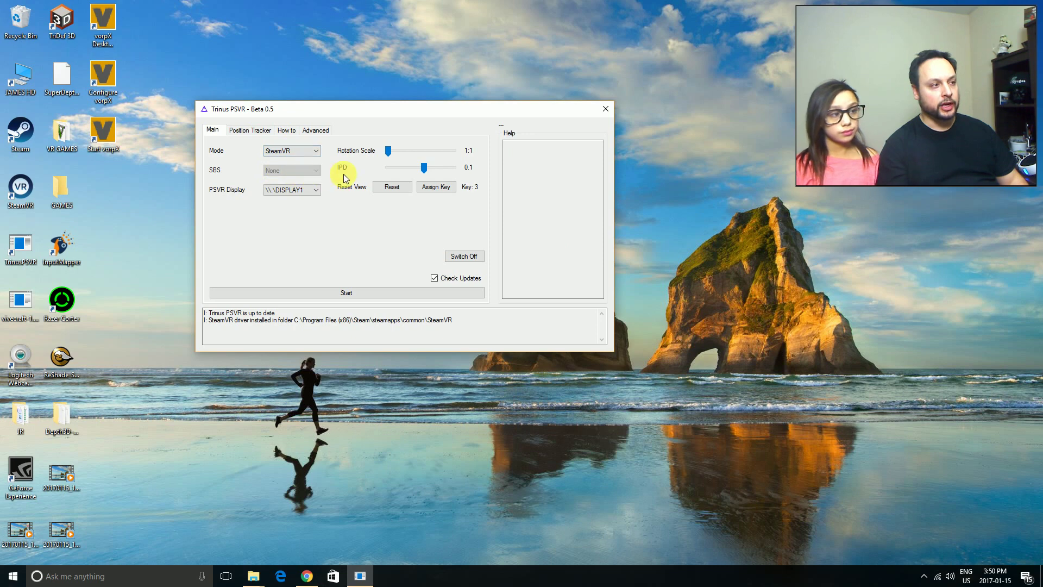
mouse_move(339, 170)
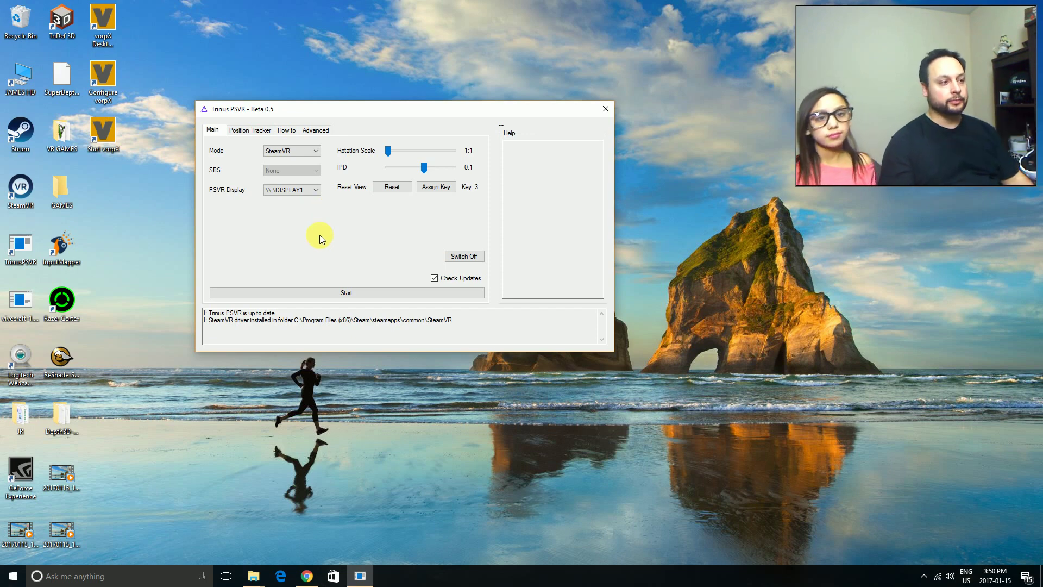
click(332, 292)
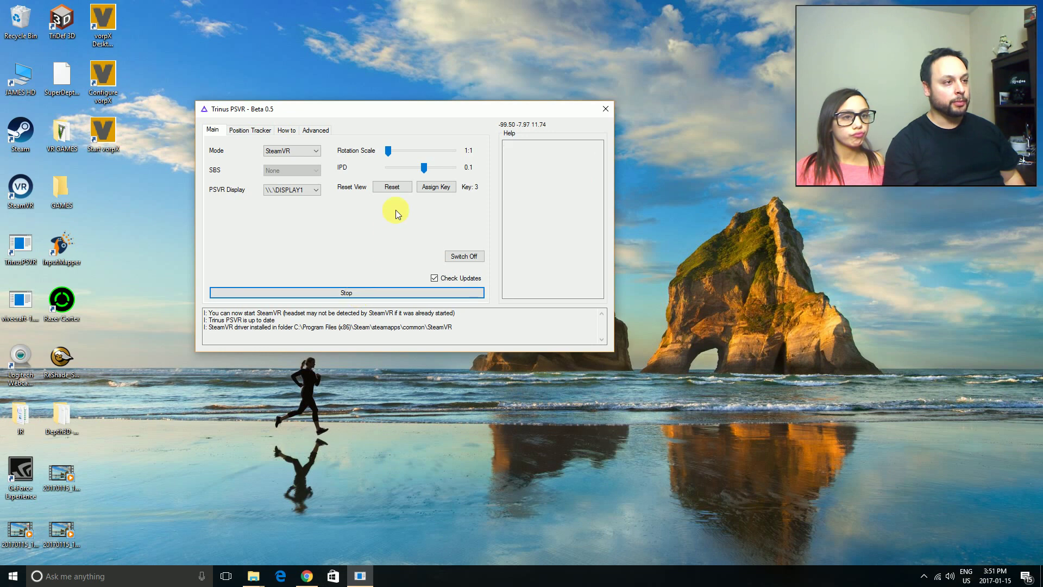
click(367, 293)
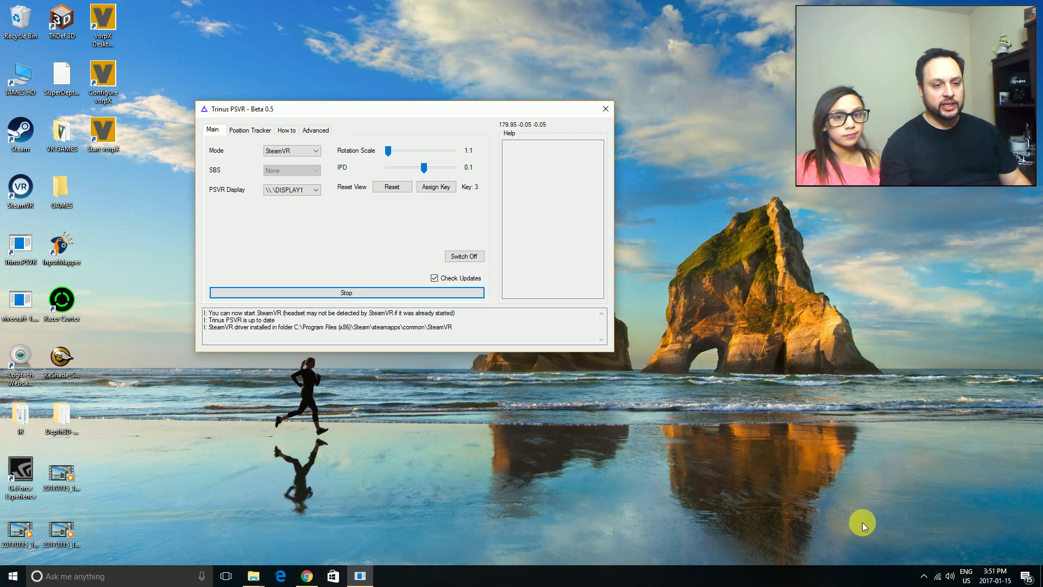
Check the hidden background programs for Steam and launch SteamVR.
click(923, 576)
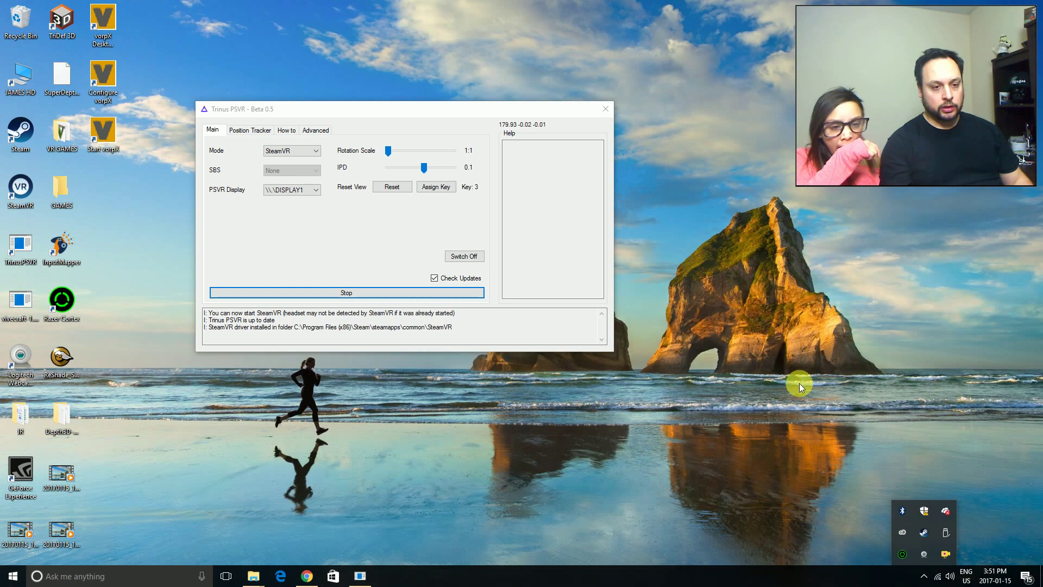
click(854, 396)
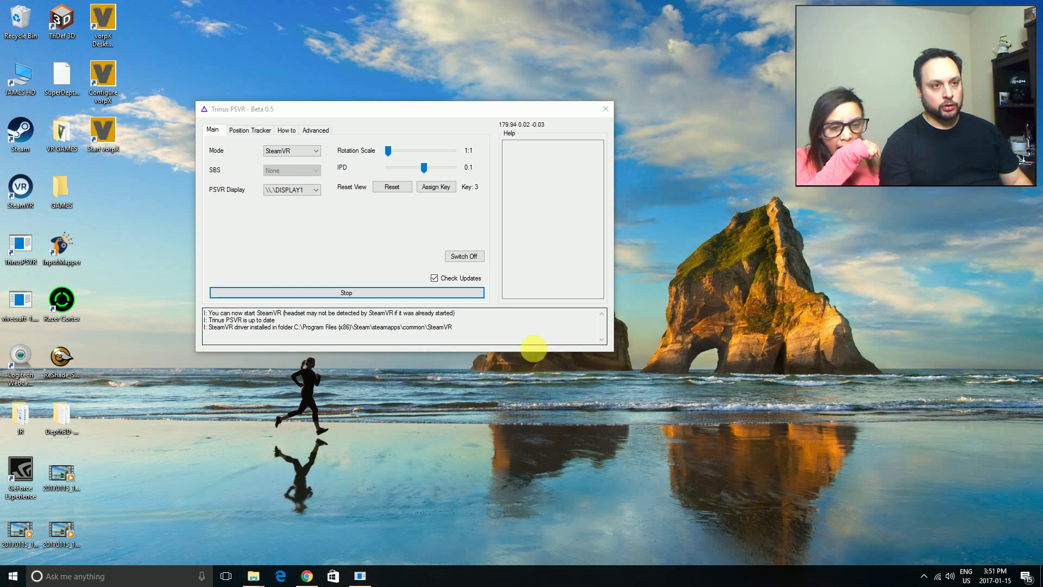
double_click(19, 188)
mouse_move(294, 143)
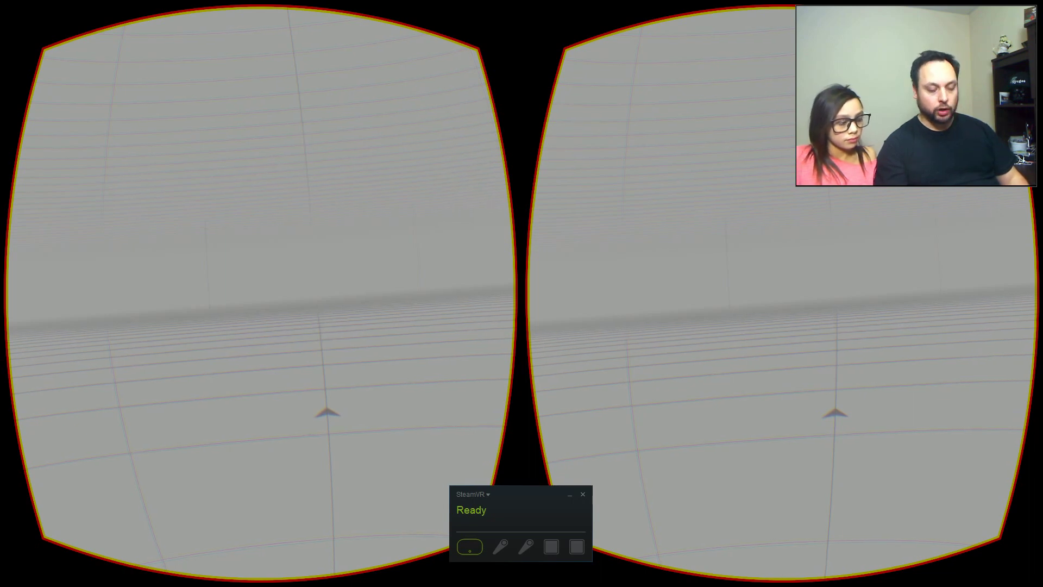
Cycle through the open windows to look at the headset window, SteamVR status and Trinus PSVR.
key(alt+Tab)
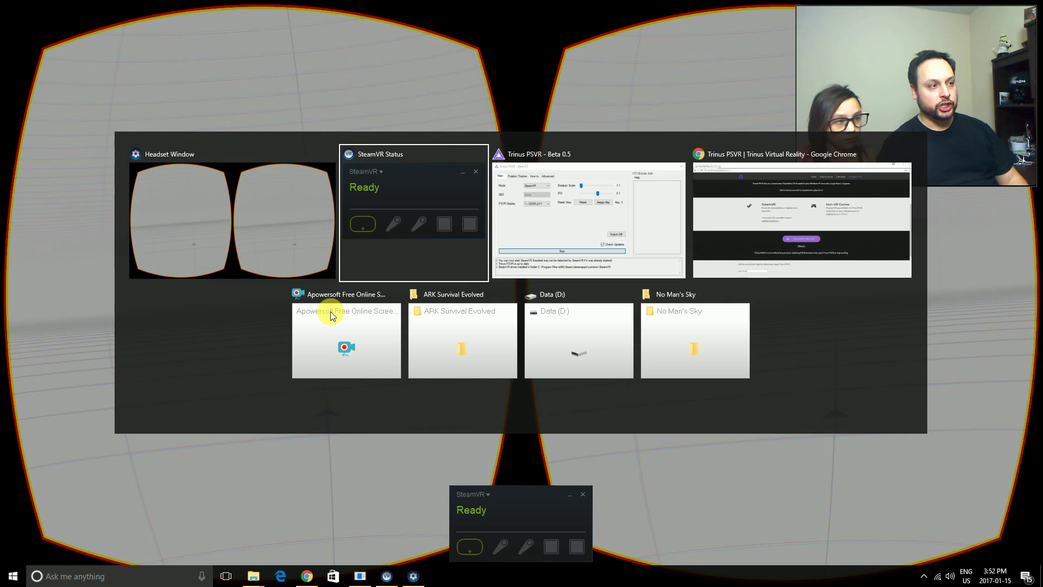
key(alt+Tab)
key(alt+Tab)
key(alt+Tab)
key(alt+Tab)
key(alt+Tab)
key(alt+Tab)
key(alt+Tab)
key(alt+Tab)
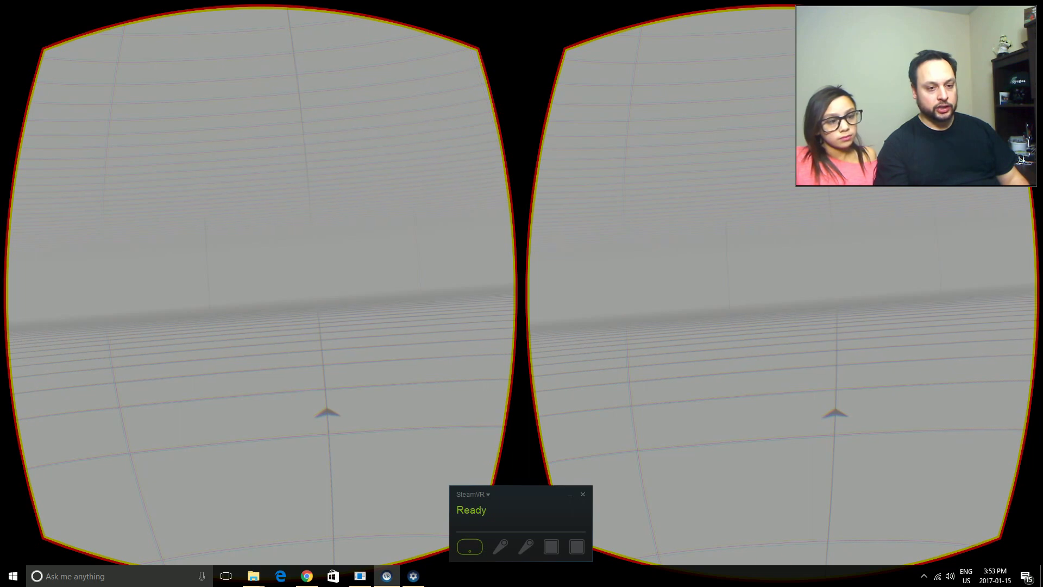
Run SteamVR's Room Setup and choose the Standing Only configuration.
click(924, 576)
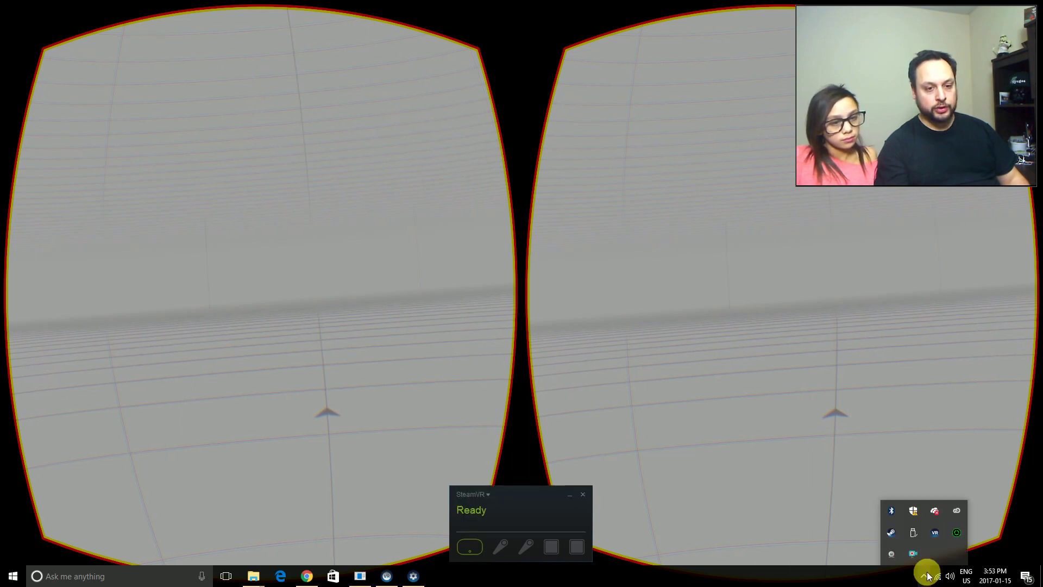
right_click(937, 532)
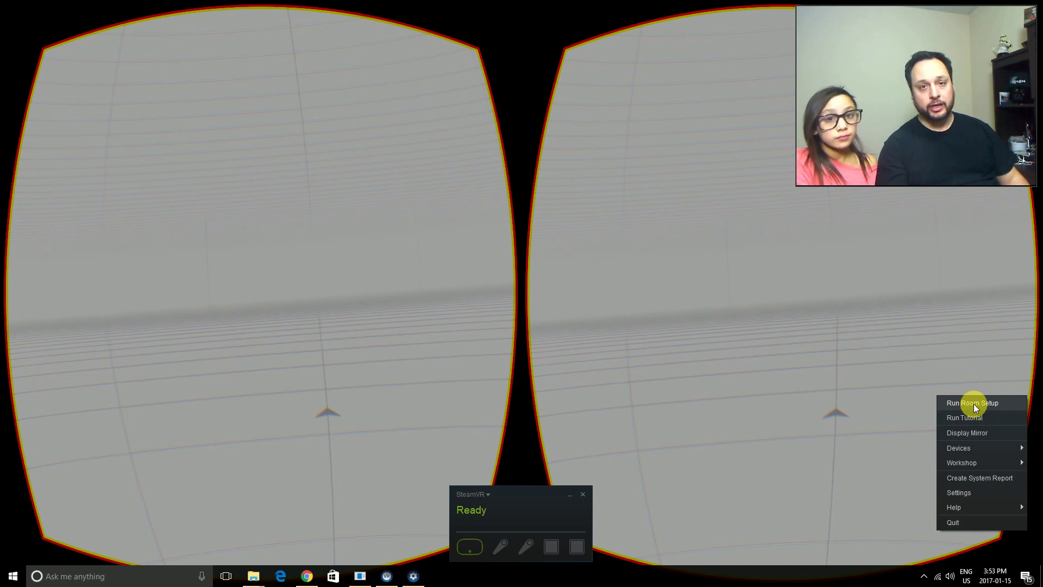
click(974, 403)
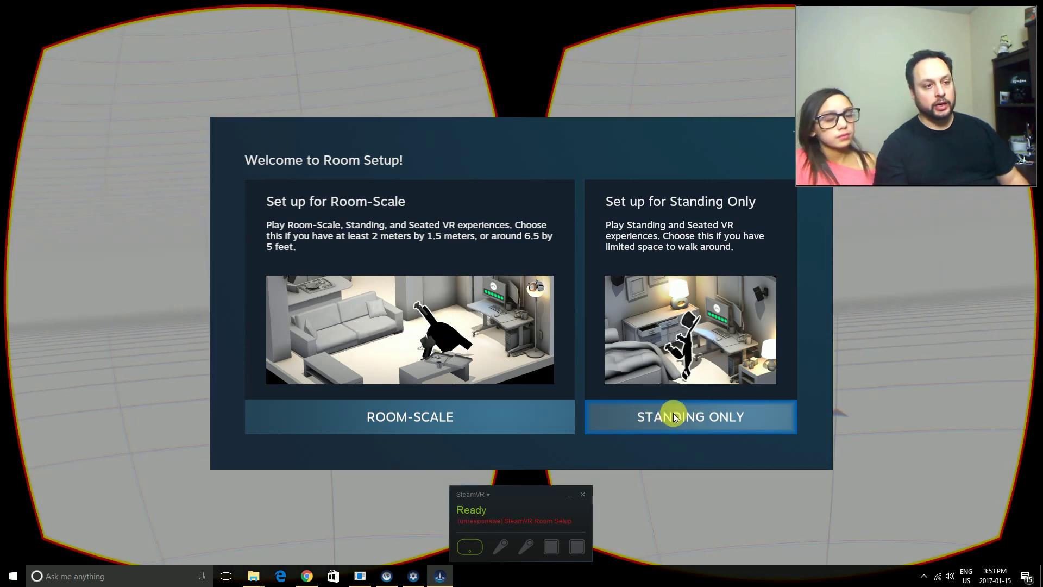
click(666, 414)
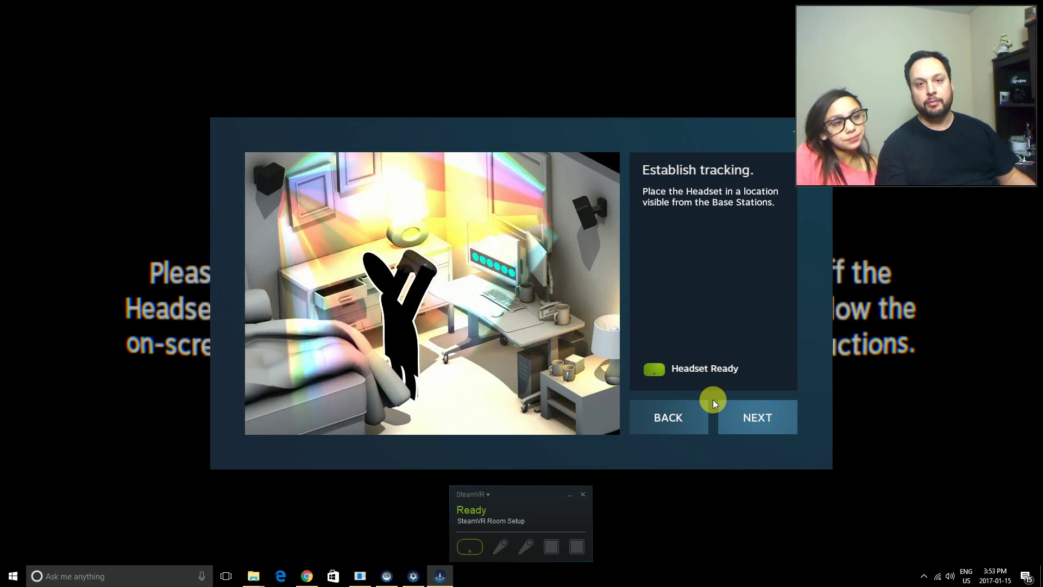
Accept the headset tracking in Room Setup and calibrate the center of the play space.
click(746, 416)
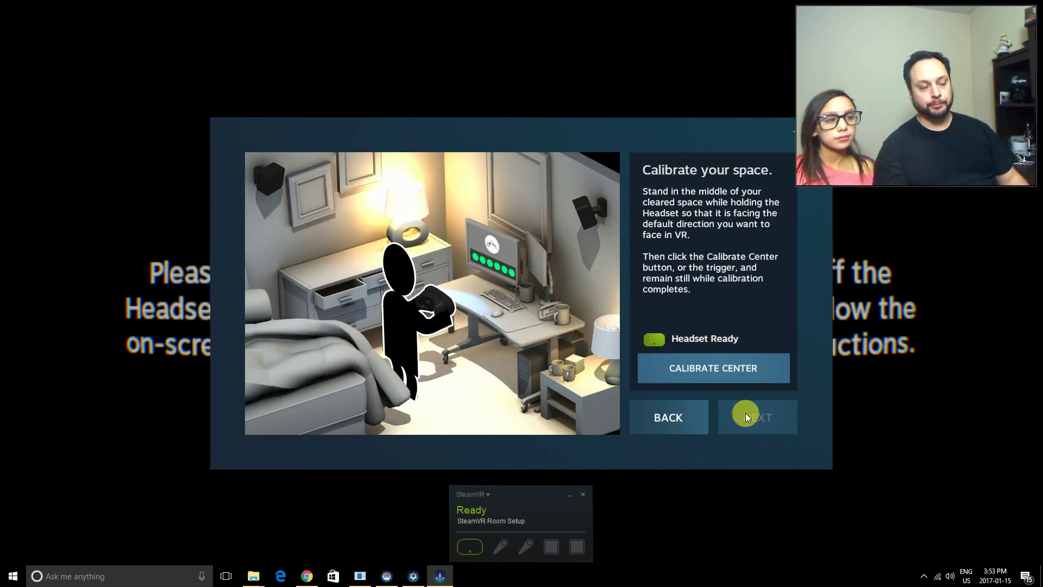
click(726, 379)
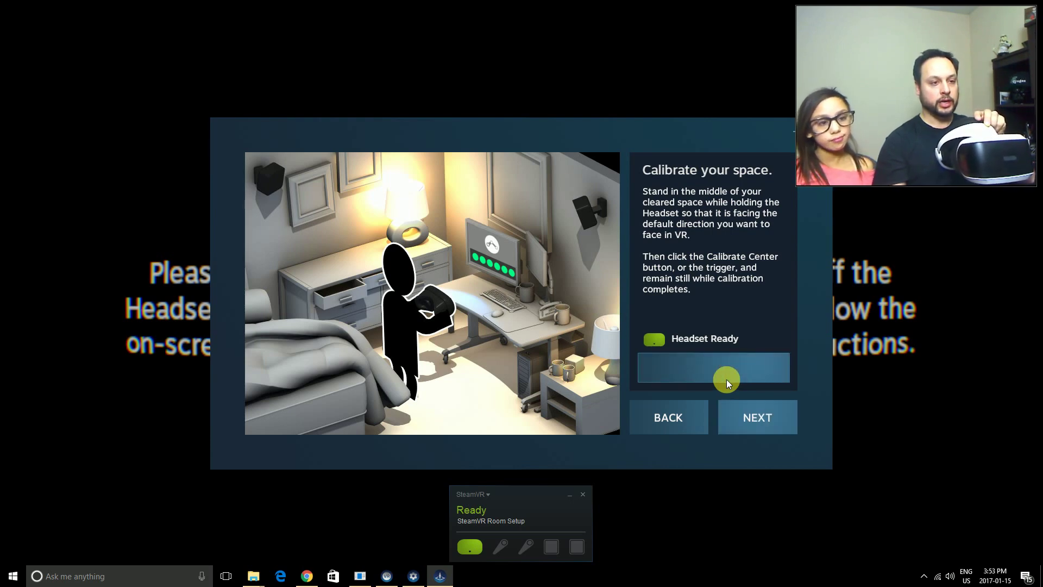
click(745, 417)
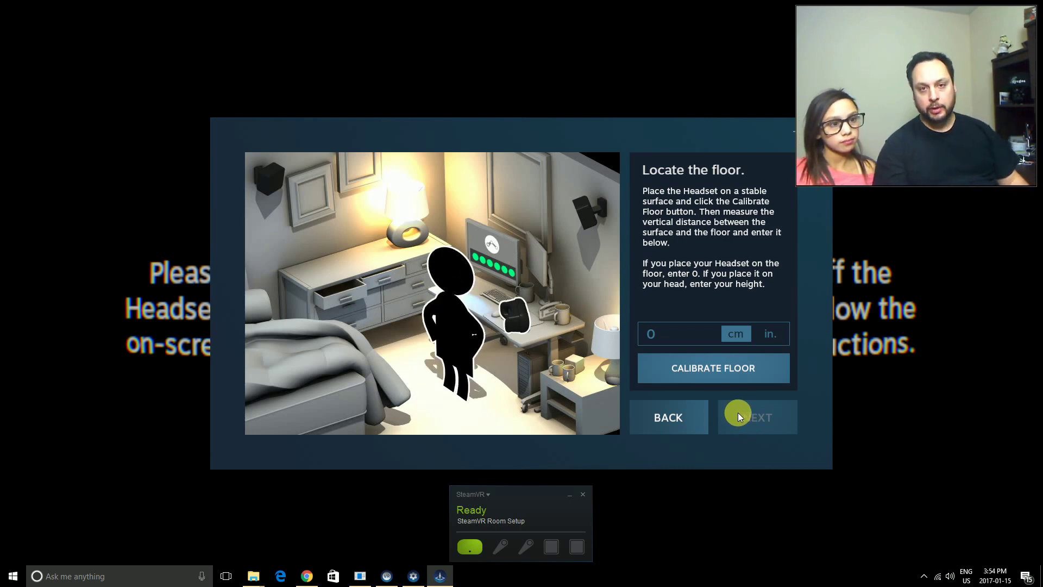
Set the headset's height above the floor to 30.5 inches, calibrate the floor and finish Room Setup.
click(770, 332)
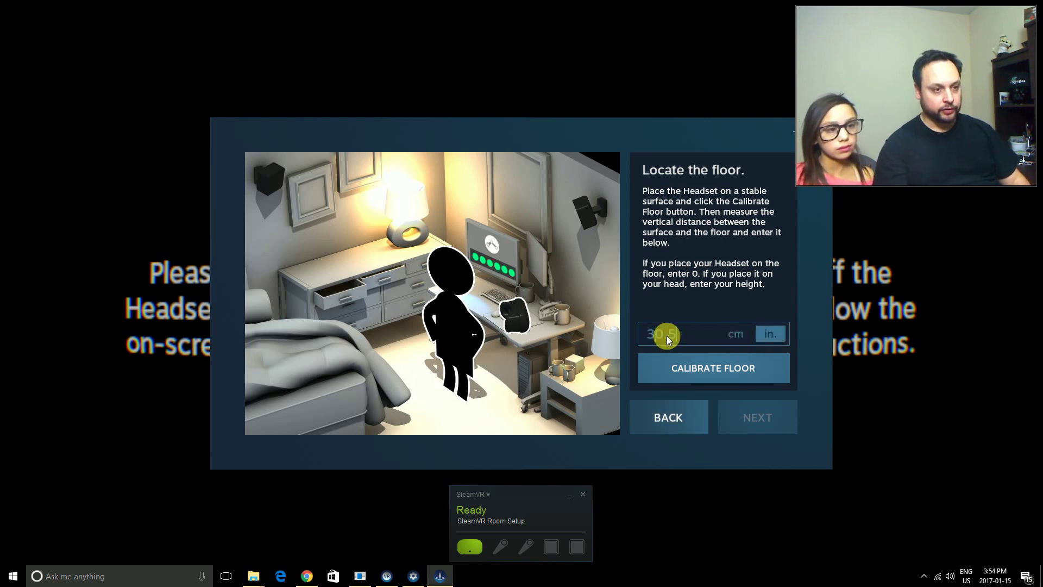
click(692, 367)
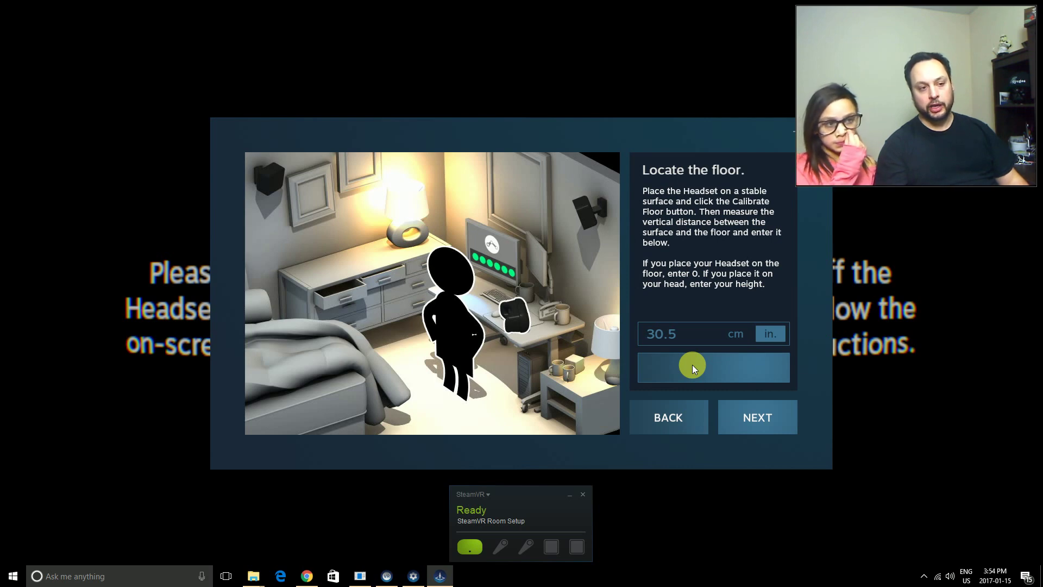
click(756, 419)
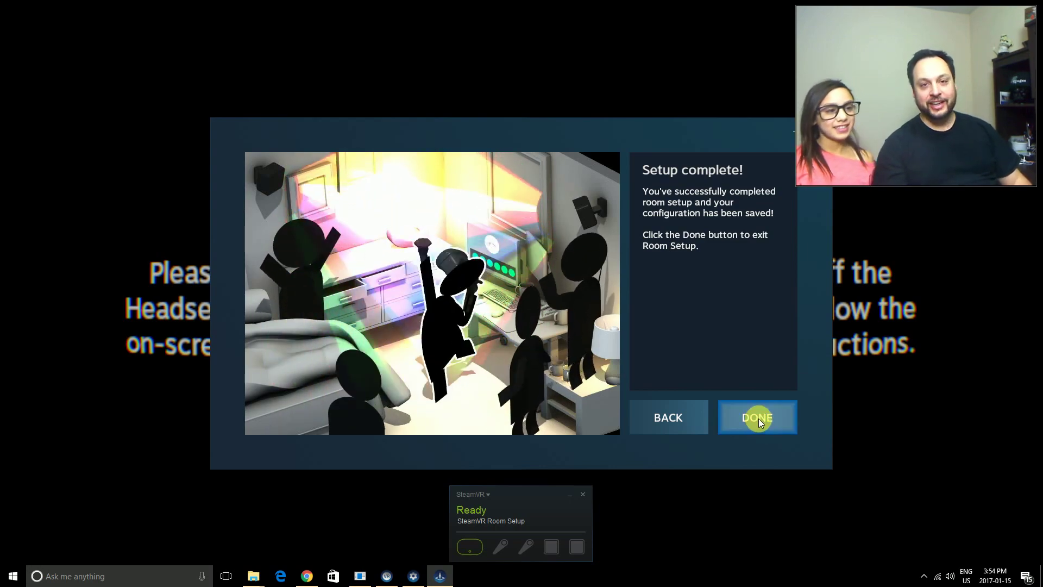
click(759, 418)
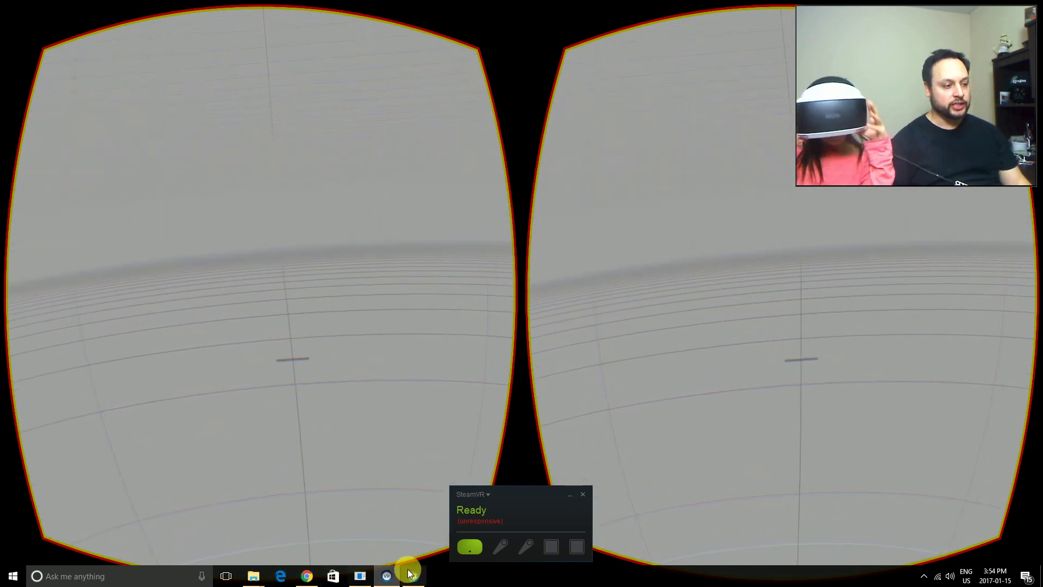
Clear the full-screen headset view off the desktop to get back to the Trinus PSVR window.
mouse_move(413, 578)
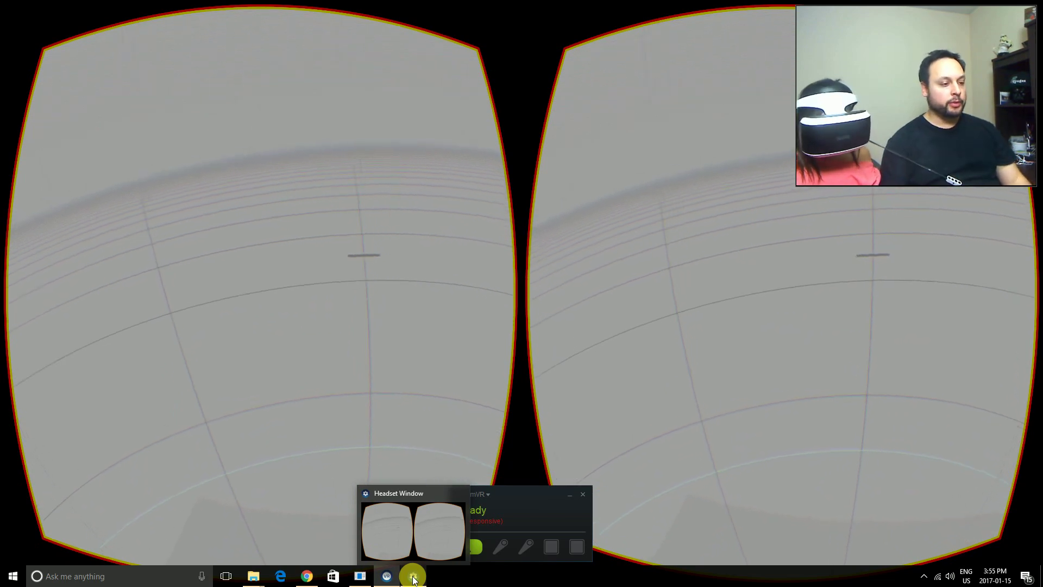
click(413, 579)
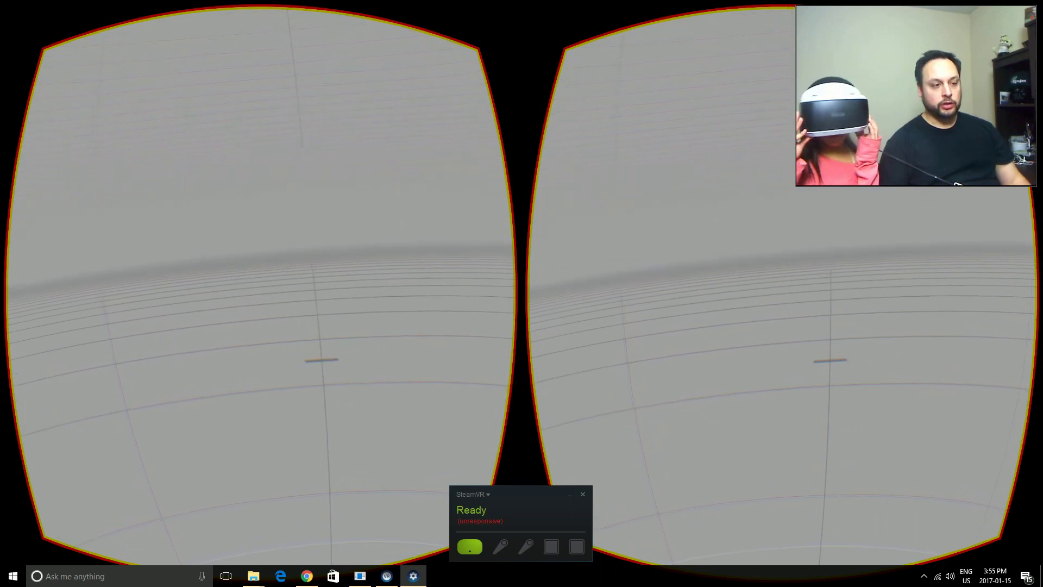
click(389, 477)
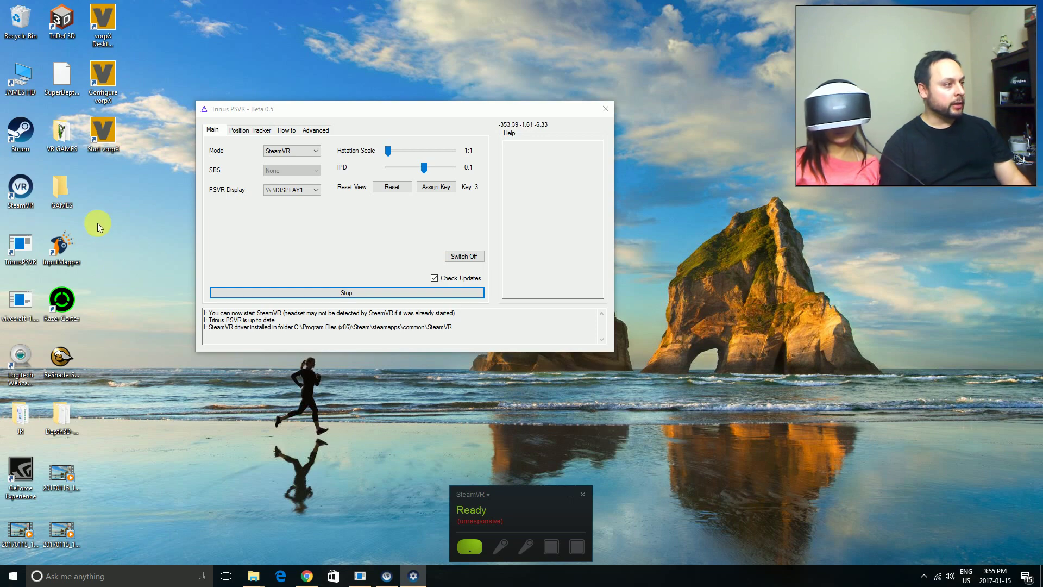
Launch Minecraft from the VR GAMES desktop folder and start it with the ViveCraft 1.11.2 profile.
double_click(60, 138)
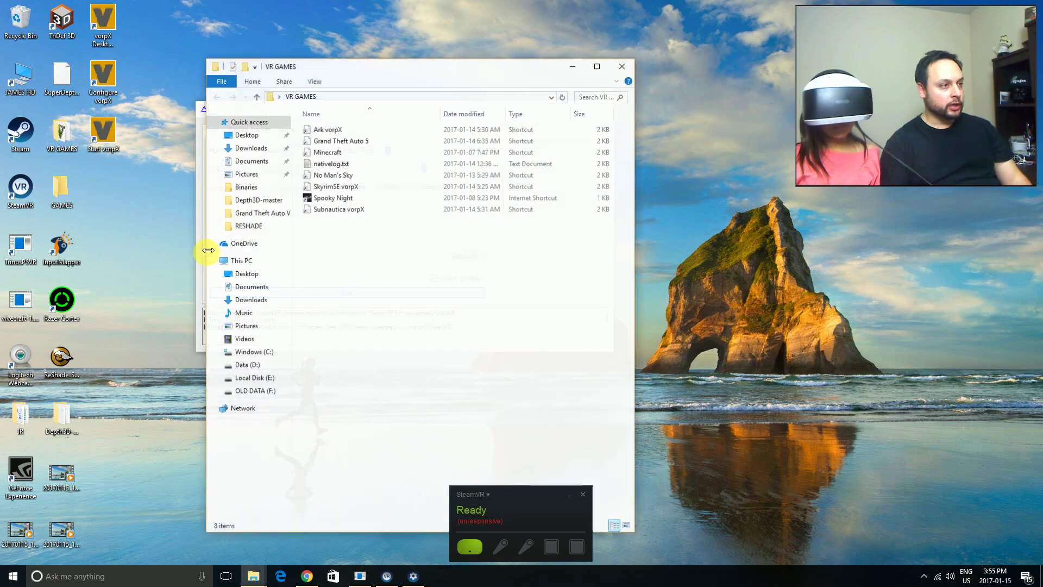
double_click(325, 153)
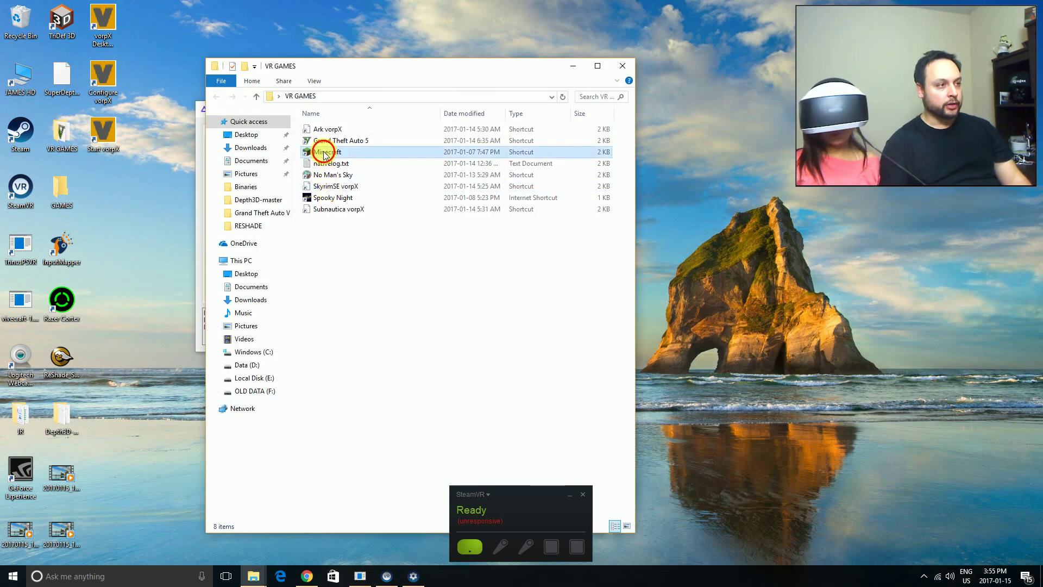
click(574, 68)
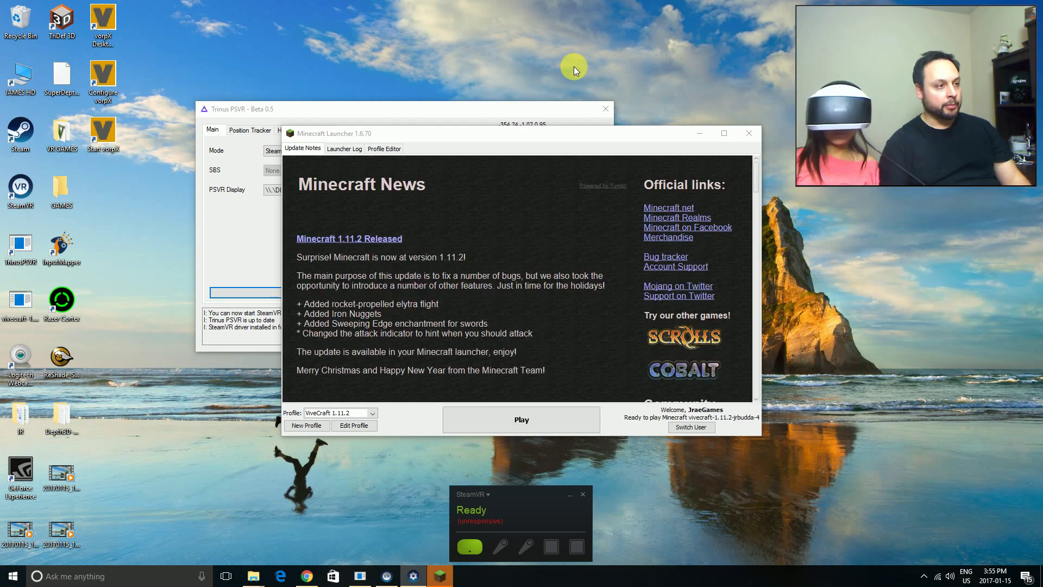
click(530, 419)
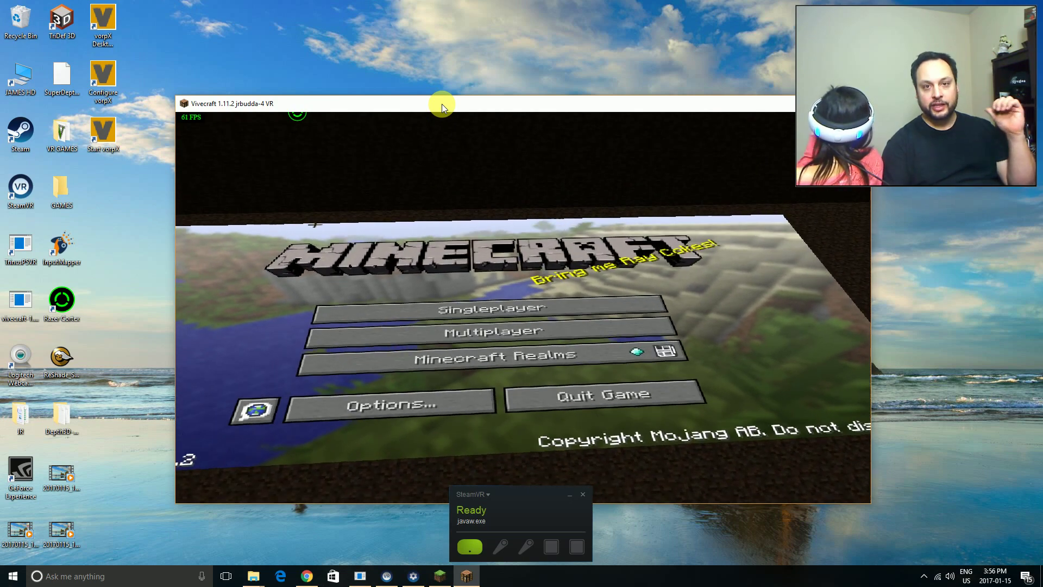
Move the Vivecraft and Trinus PSVR windows apart and reset the headset view in Trinus PSVR.
drag(442, 103, 493, 77)
drag(228, 108, 190, 90)
mouse_move(347, 172)
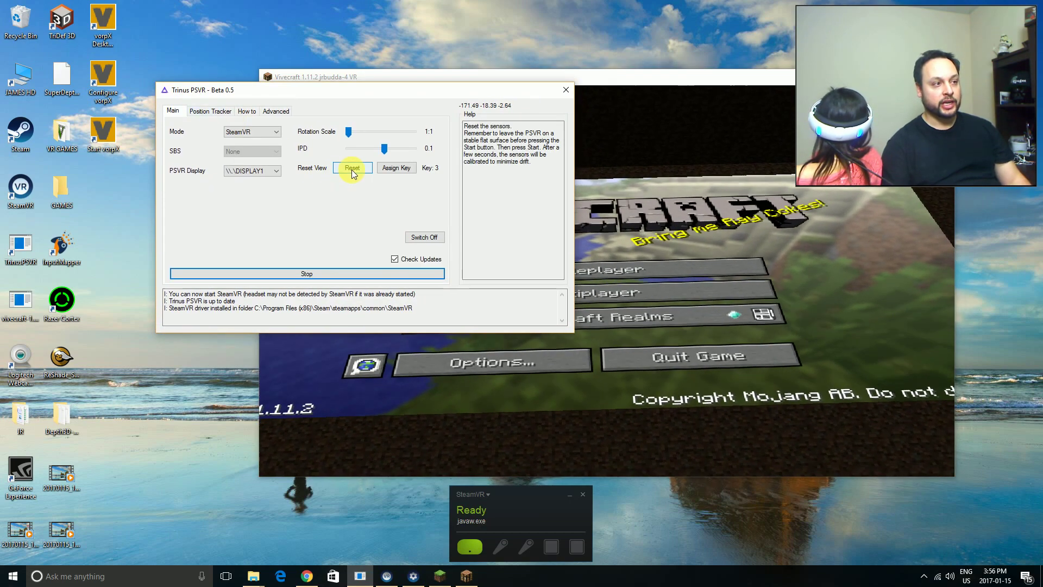
click(352, 168)
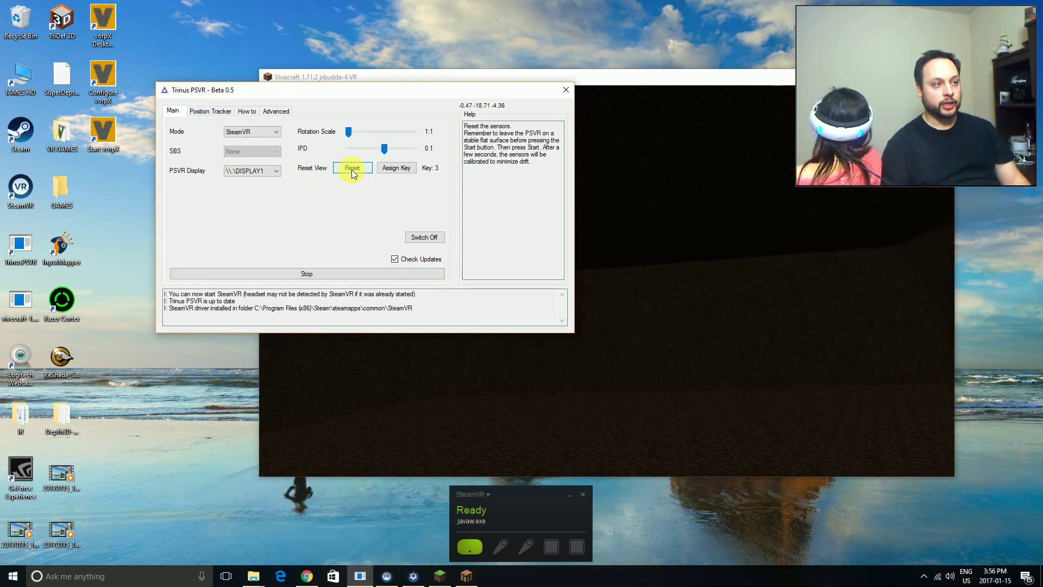
Bring the Vivecraft window forward, then show and dismiss the Windows Game bar over its title screen.
drag(605, 82, 543, 77)
key(super+g)
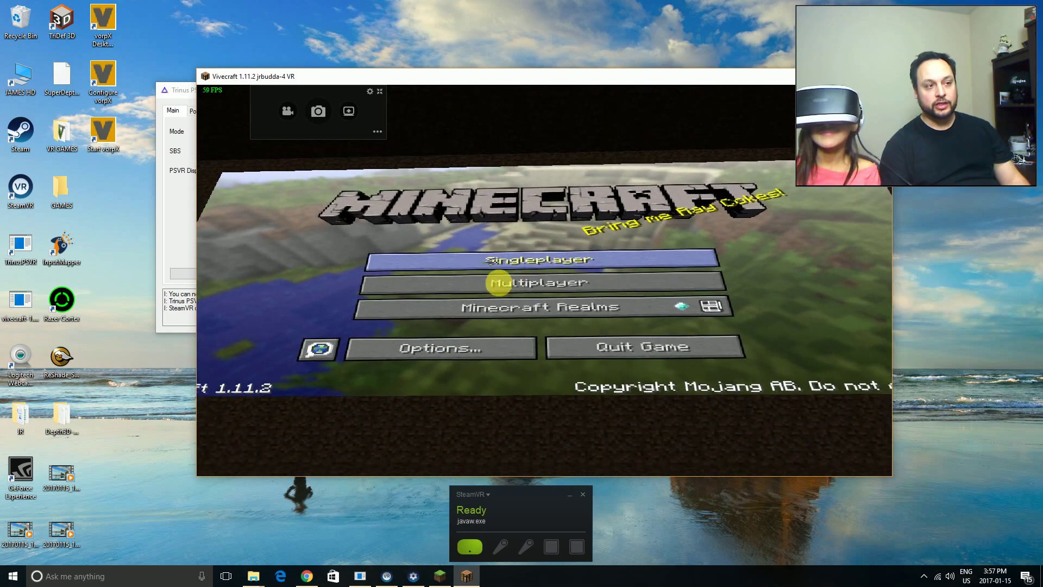
click(498, 282)
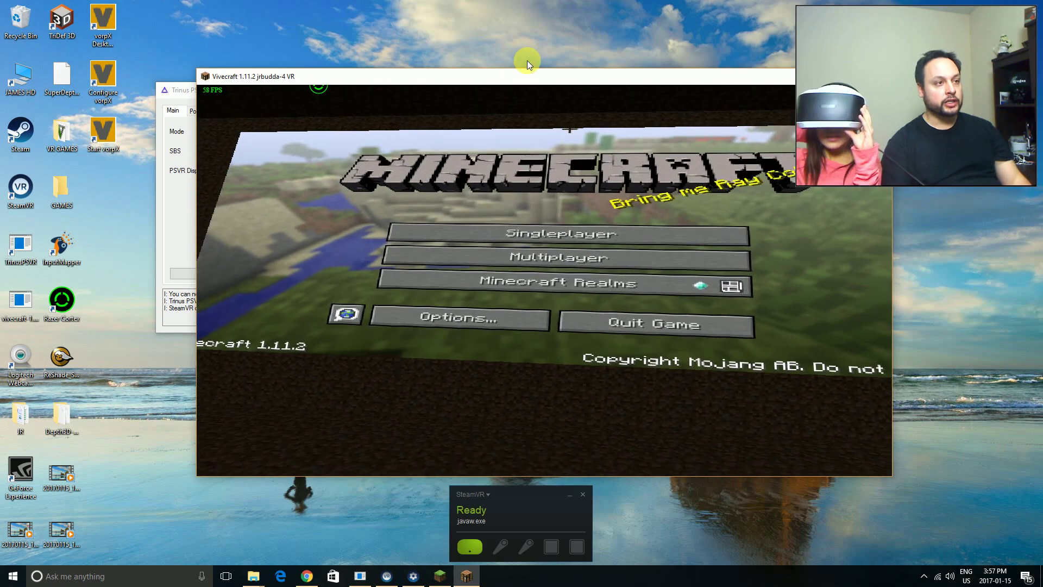
Close the Vivecraft game and the Minecraft Launcher.
drag(536, 76, 379, 83)
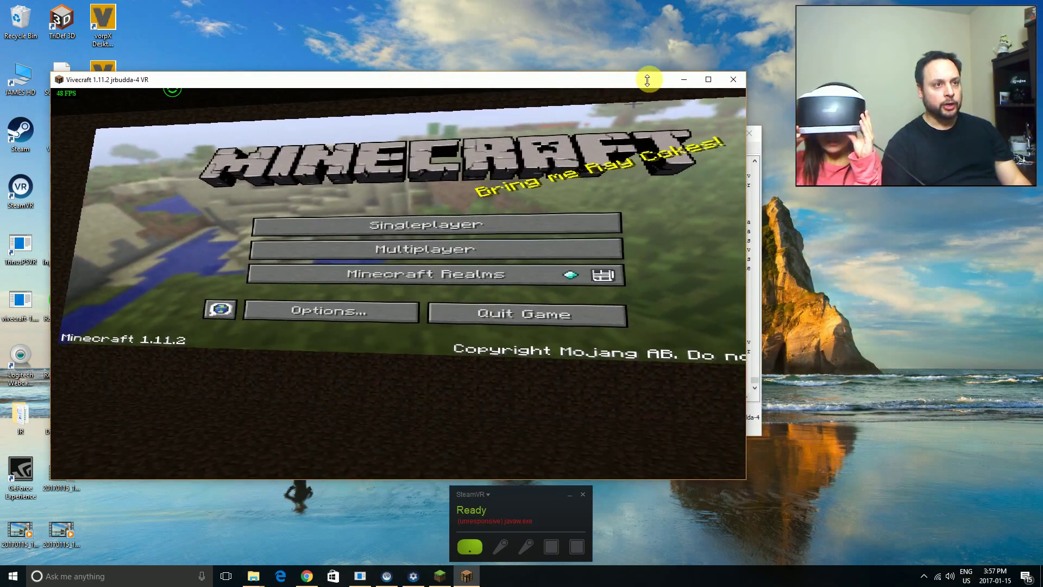
click(733, 79)
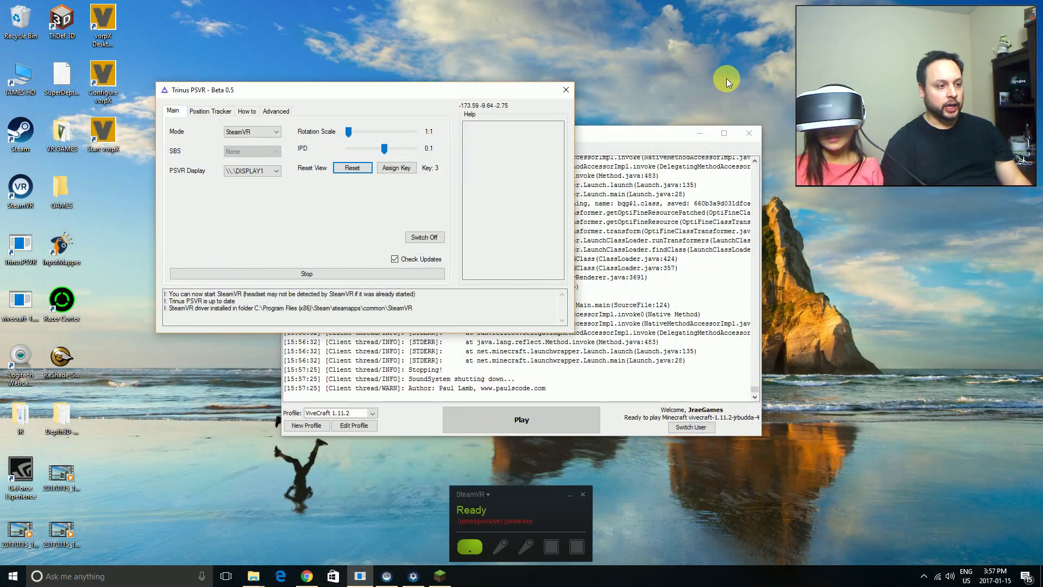
click(628, 143)
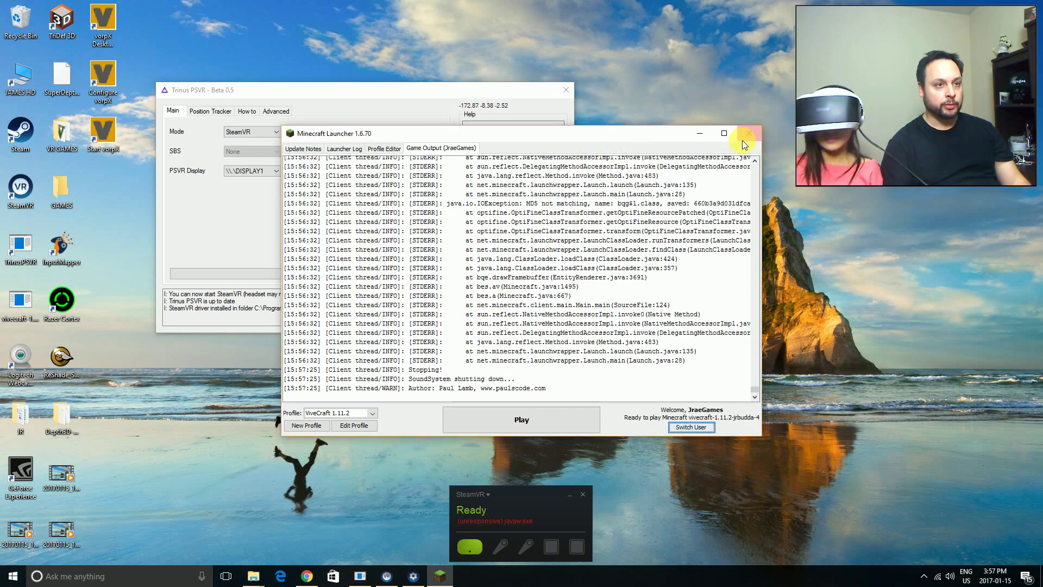
click(746, 135)
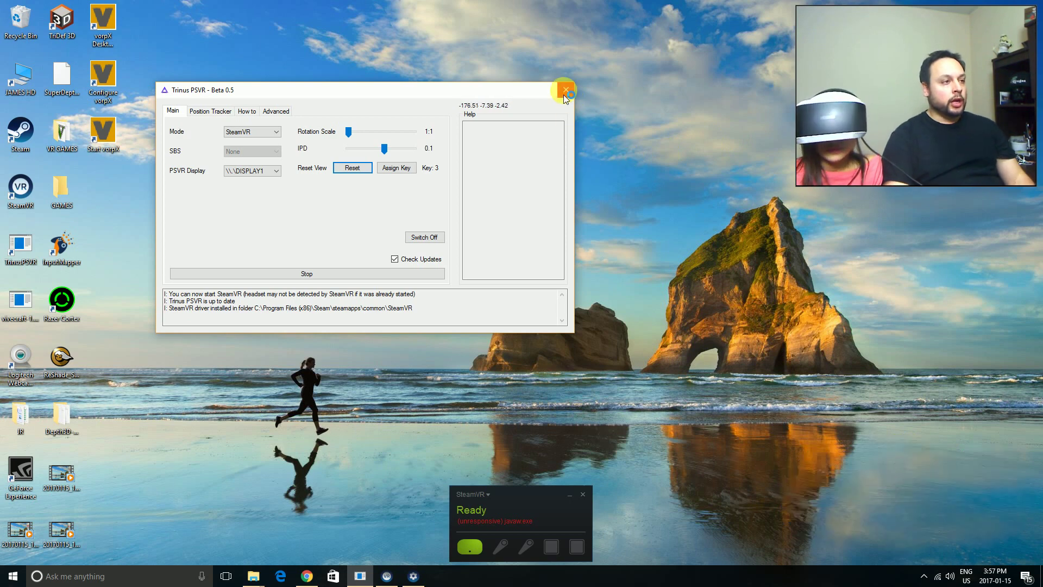
Set the Trinus PSVR mode to Mouse and review the help for the mode and its SBS options.
drag(415, 90, 560, 107)
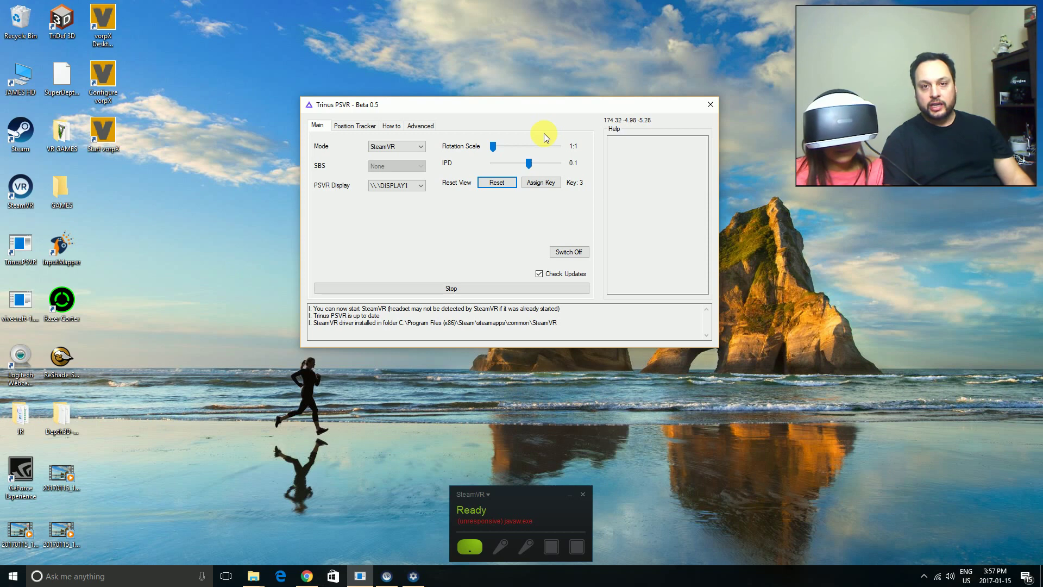
mouse_move(478, 148)
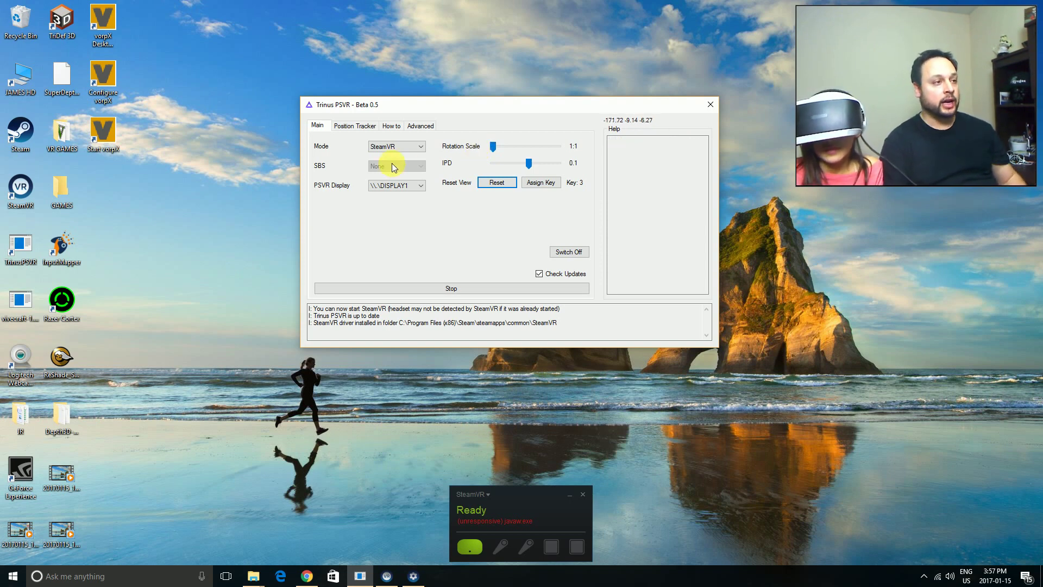
mouse_move(392, 146)
click(392, 147)
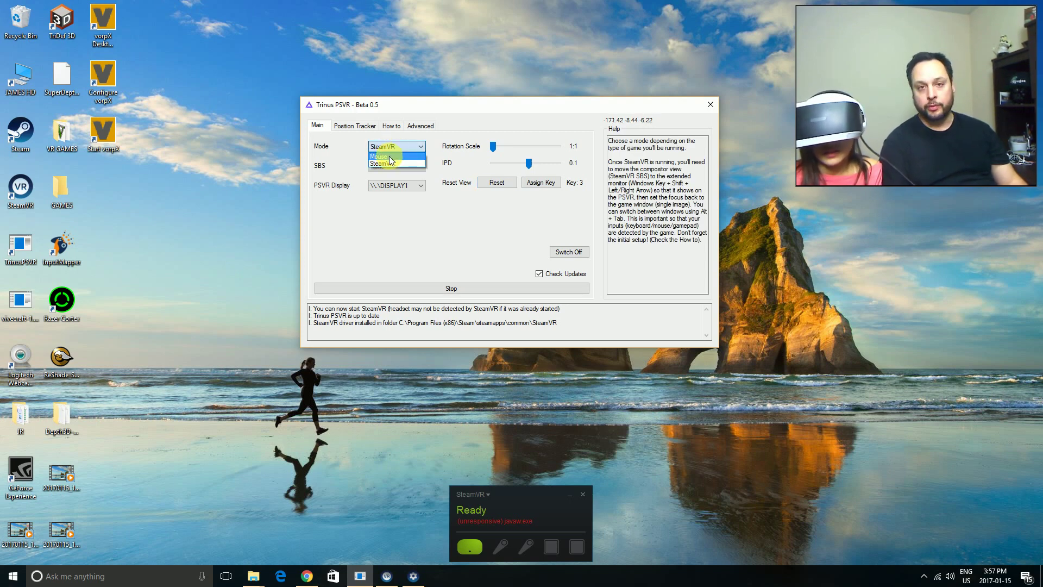
click(389, 157)
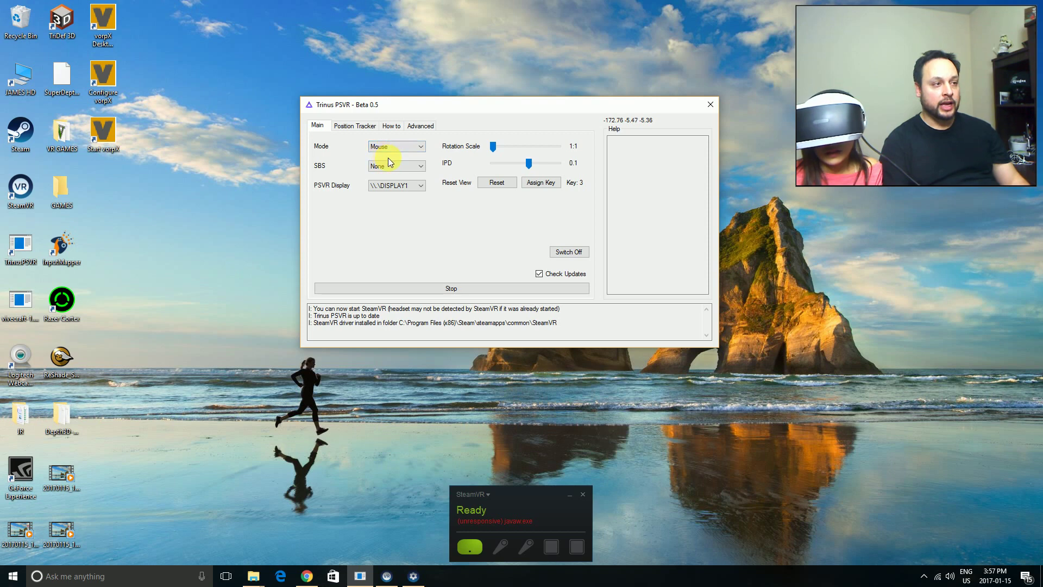
mouse_move(389, 142)
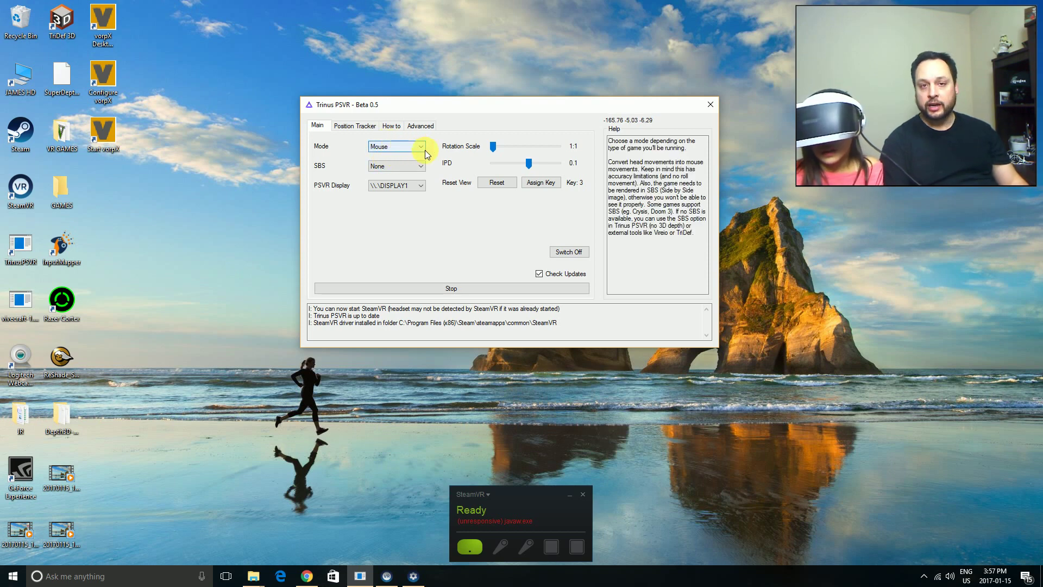
mouse_move(450, 145)
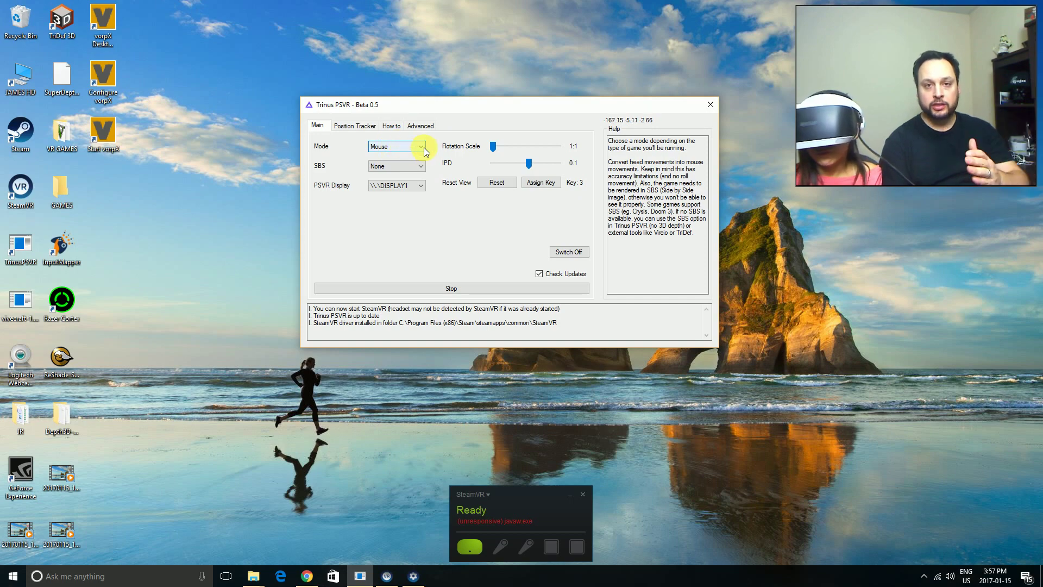
click(409, 151)
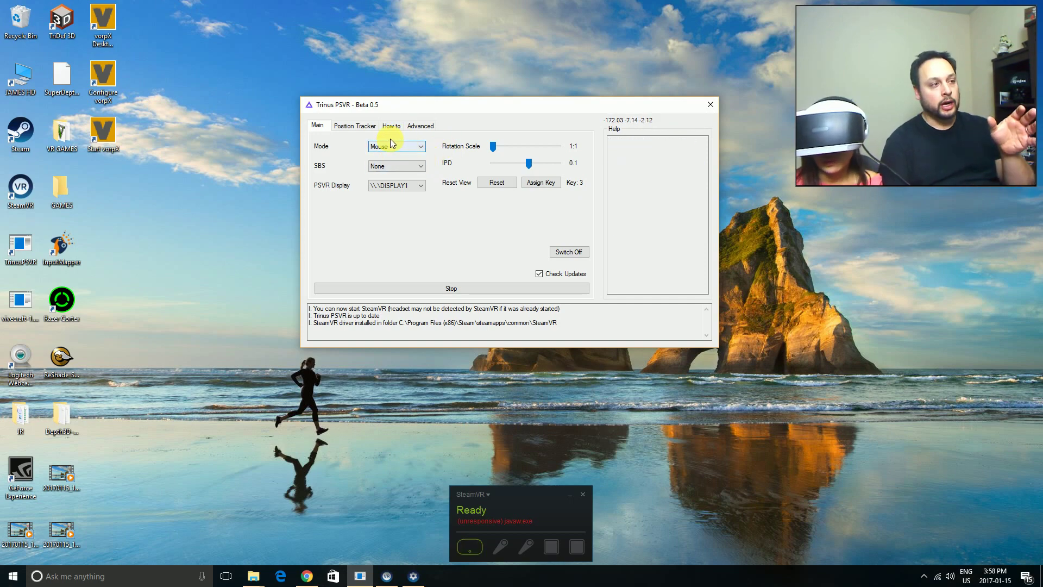
mouse_move(389, 150)
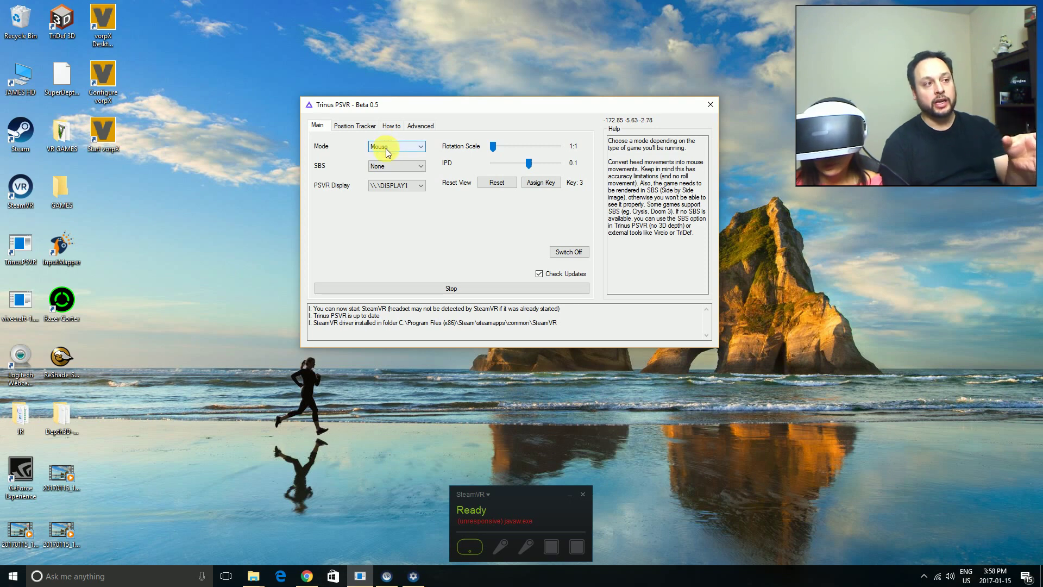
click(387, 166)
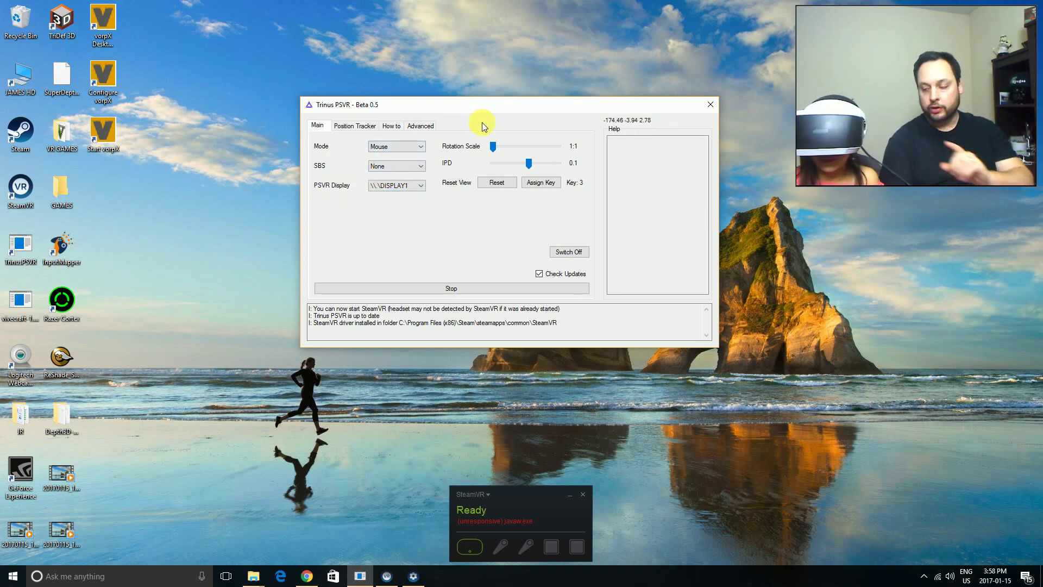
Move the Trinus PSVR window aside and set Windows' multiple displays to Duplicate these displays, keeping the changes and closing the display settings.
drag(557, 109, 516, 70)
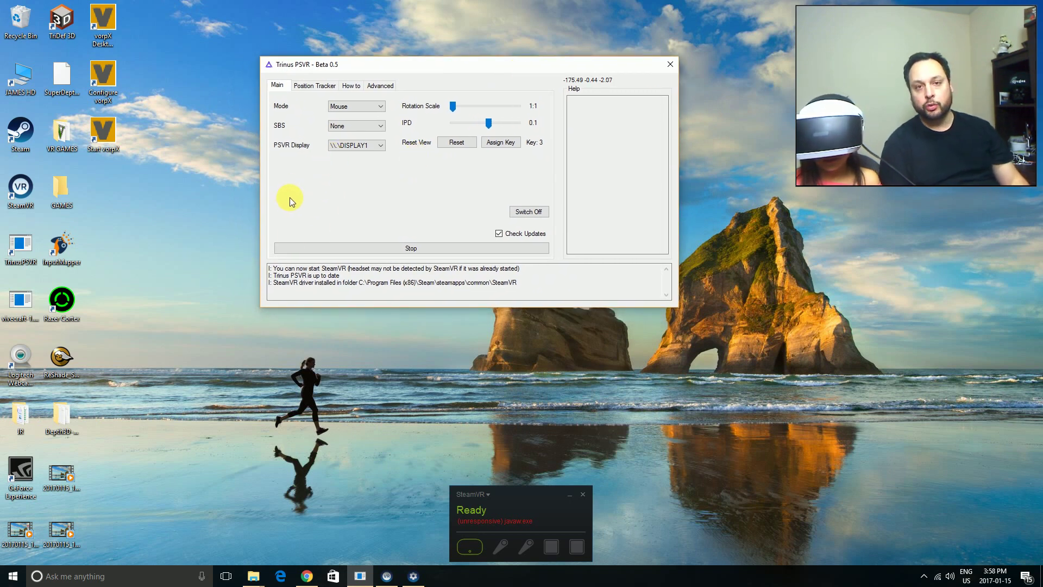
right_click(190, 245)
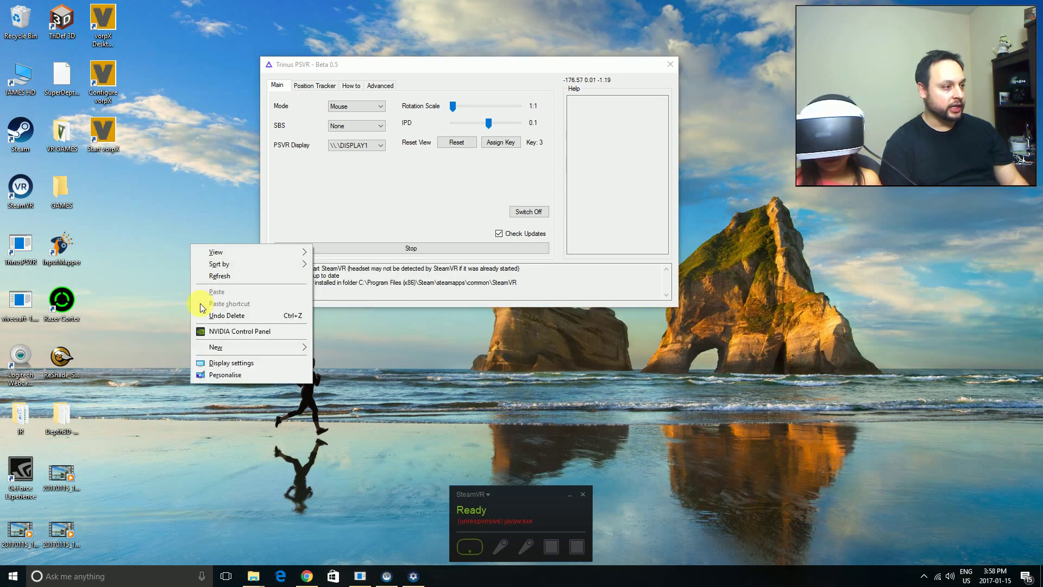
click(230, 364)
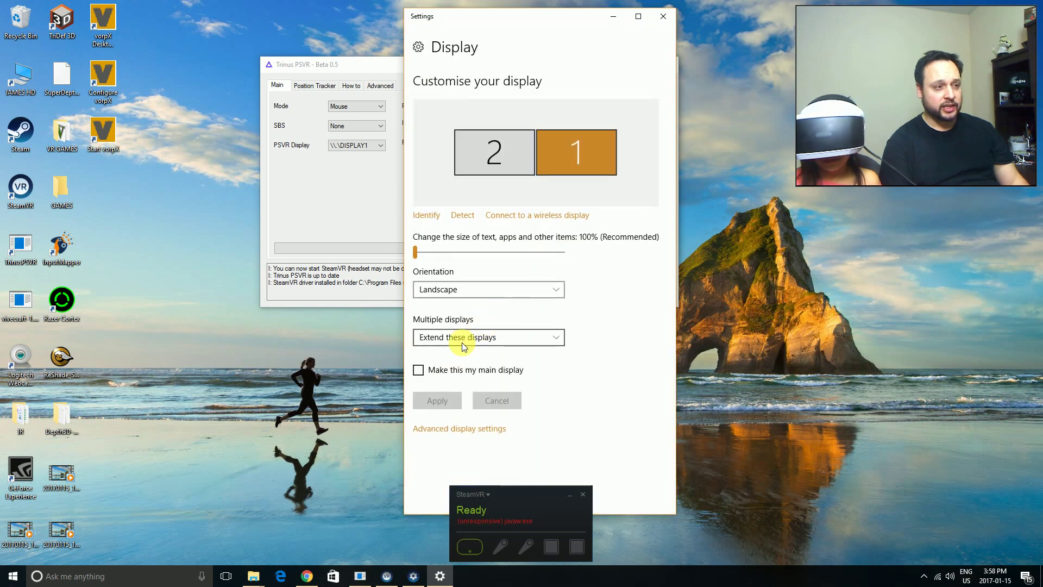
click(456, 337)
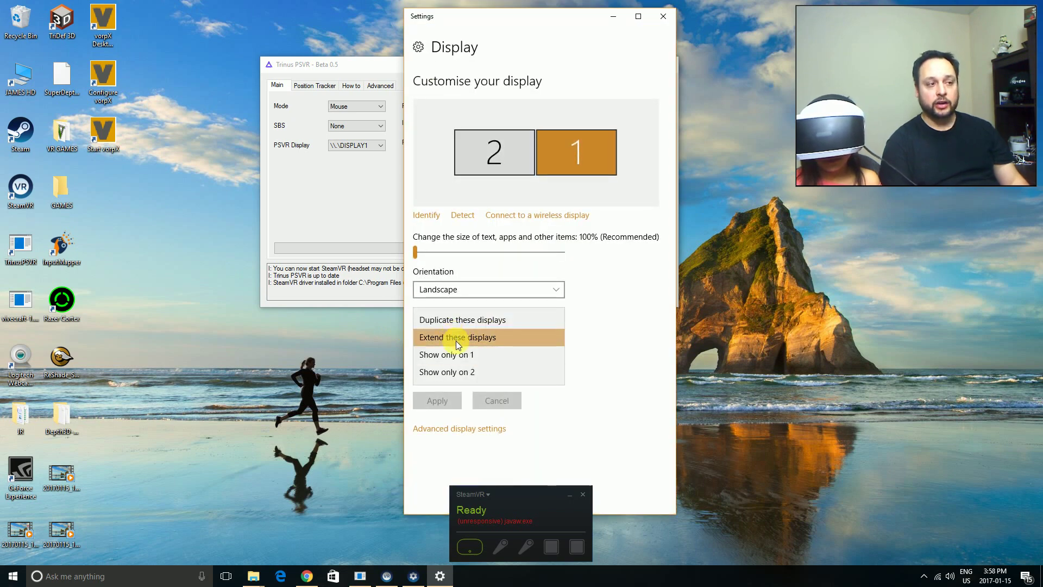
click(466, 320)
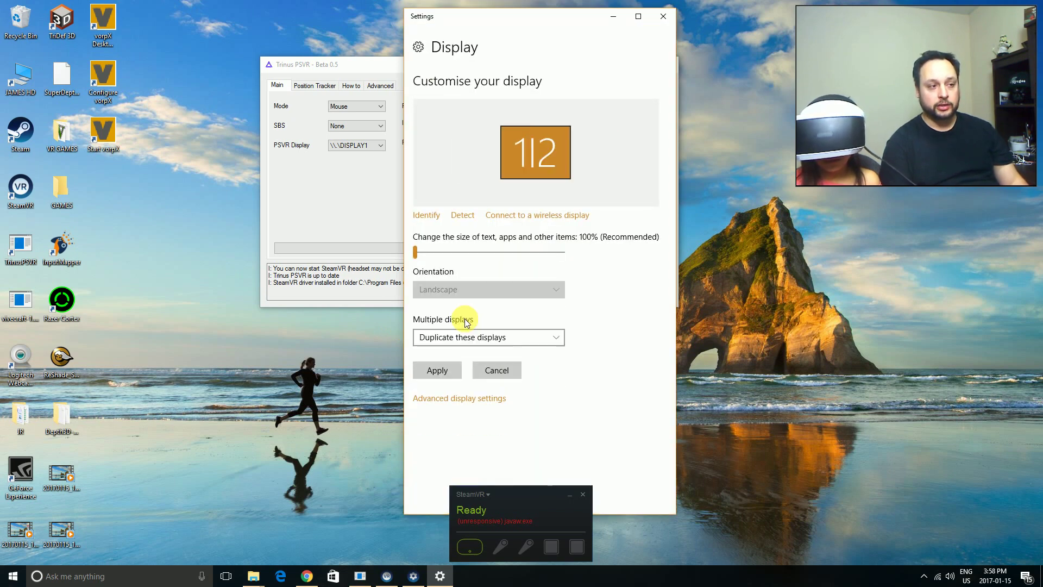
click(444, 372)
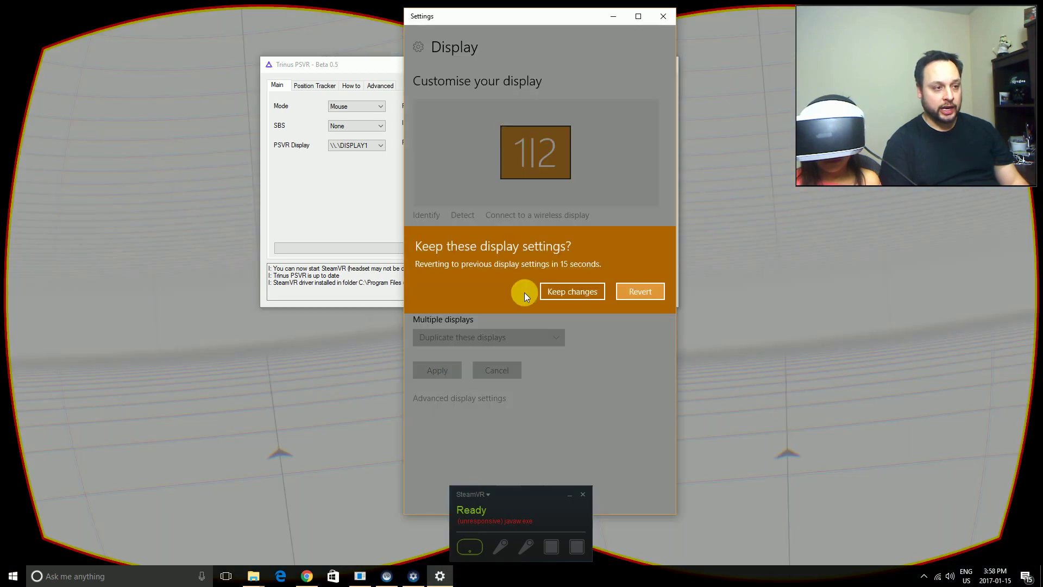
click(570, 292)
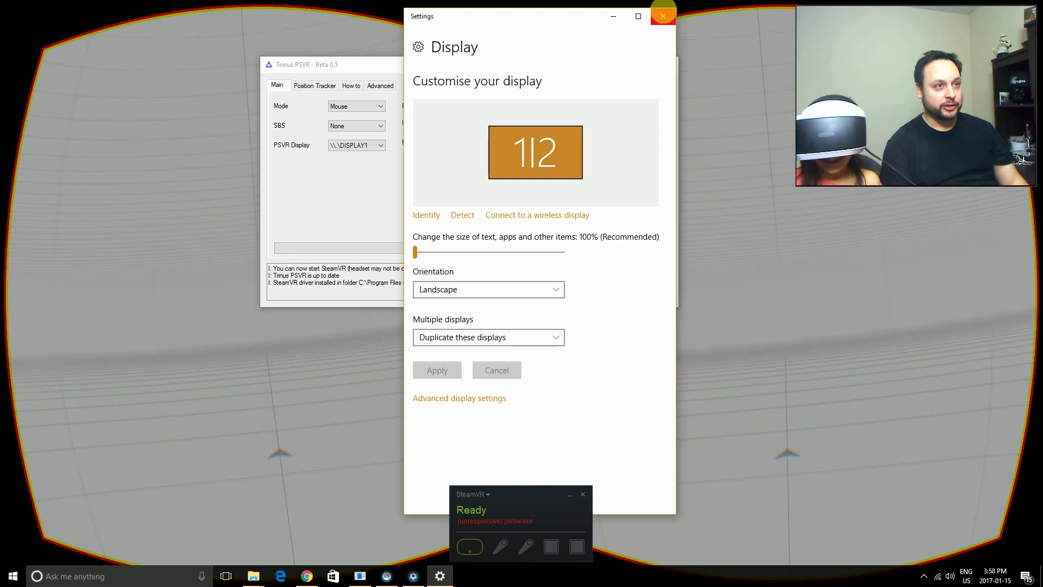
click(663, 16)
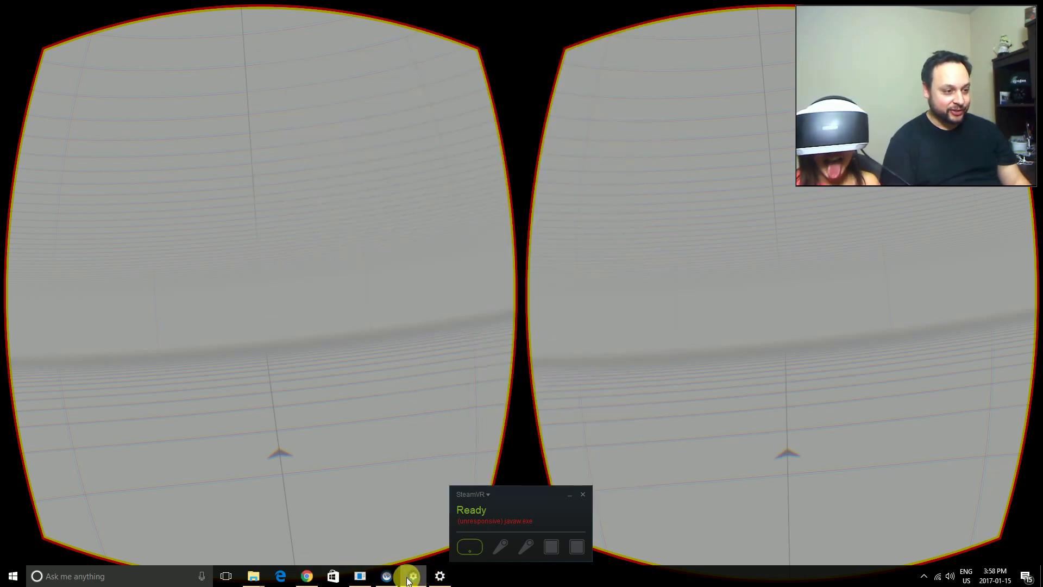
Exit SteamVR completely, including its instance running in the background.
right_click(384, 580)
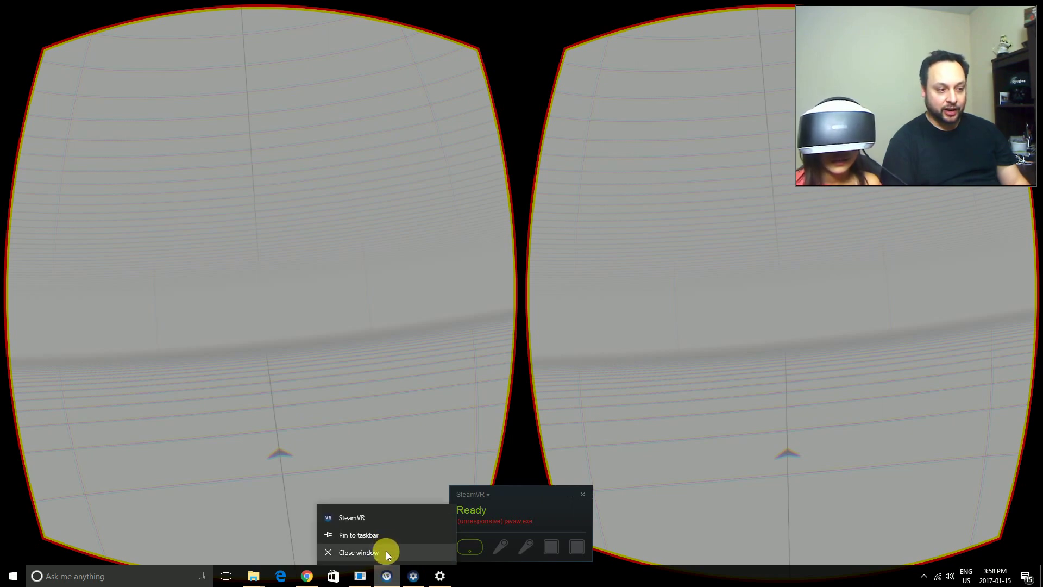
click(385, 551)
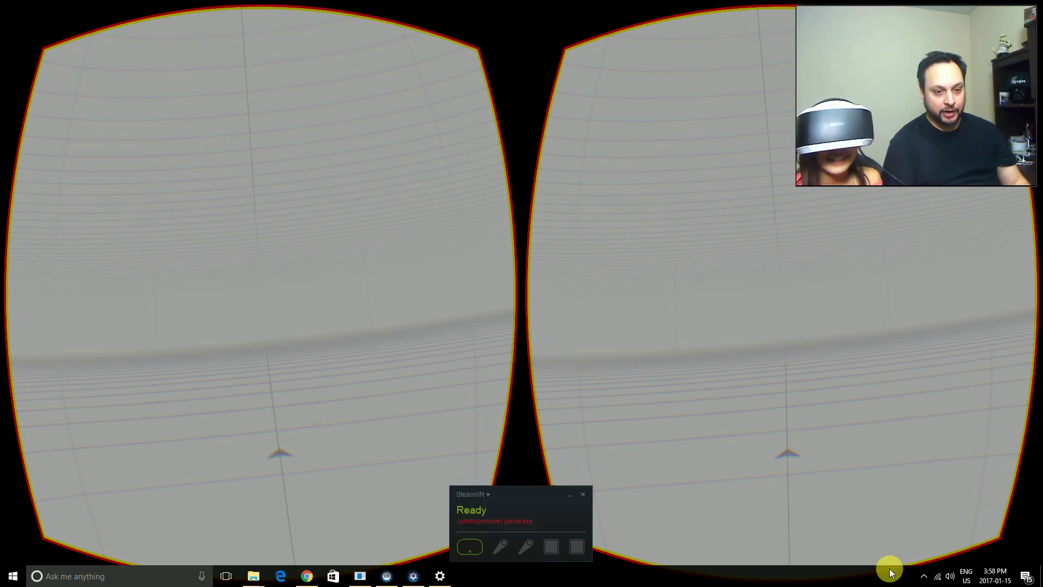
click(924, 575)
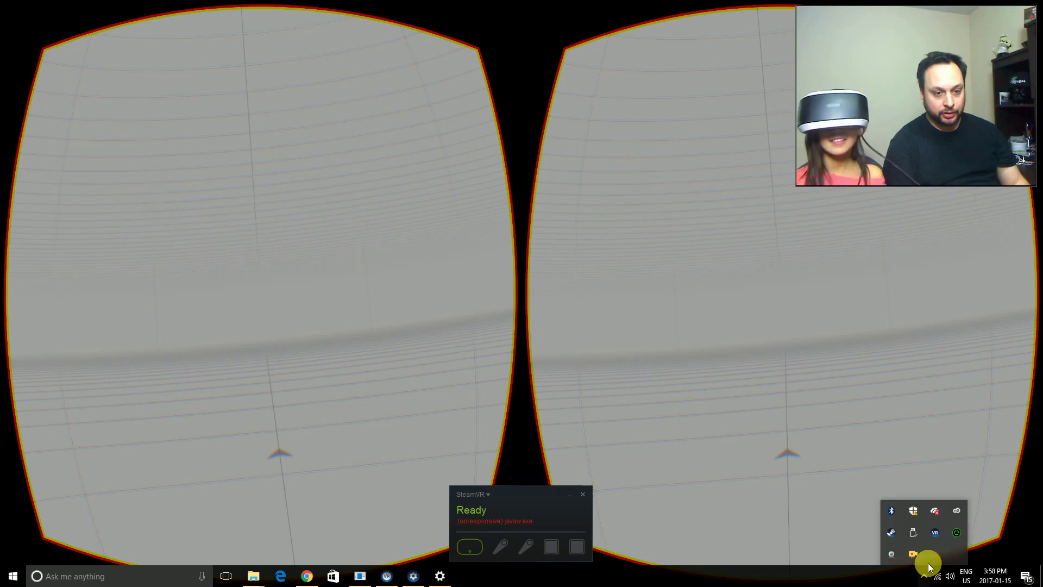
right_click(933, 535)
click(955, 488)
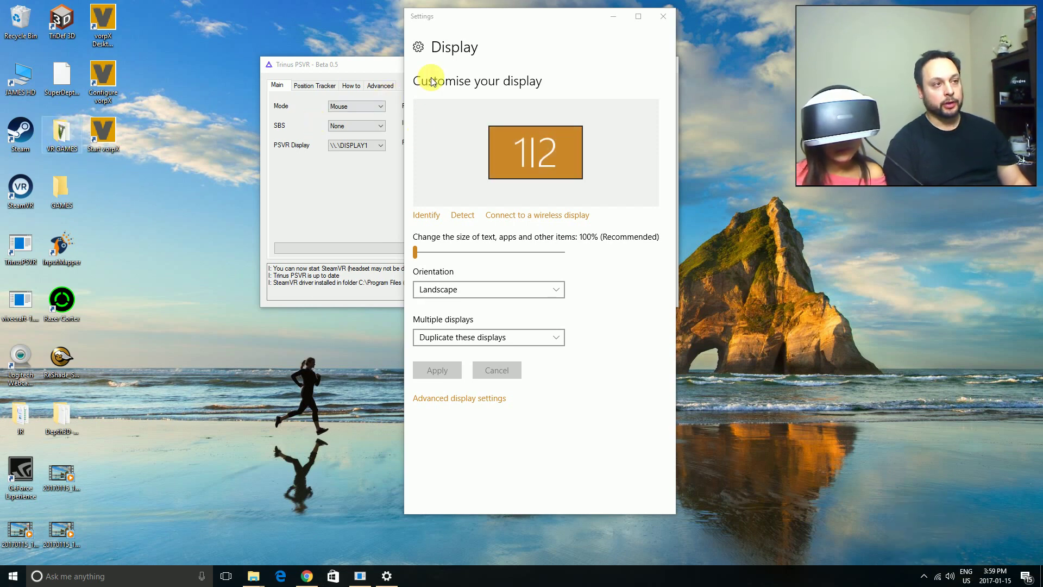
Close the reopened display settings and launch Grand Theft Auto 5 from the VR GAMES folder on the desktop.
click(663, 17)
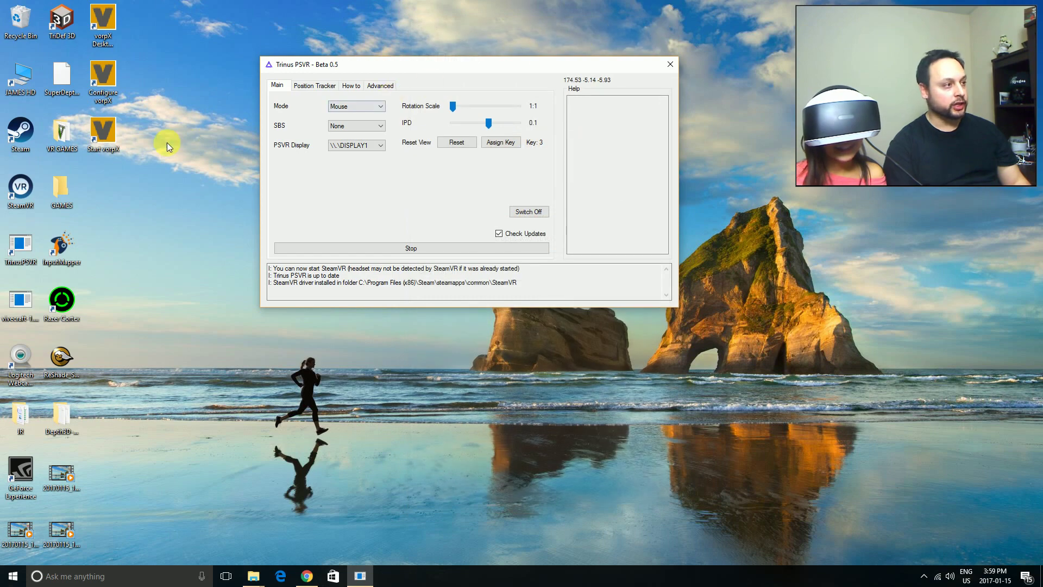
double_click(63, 132)
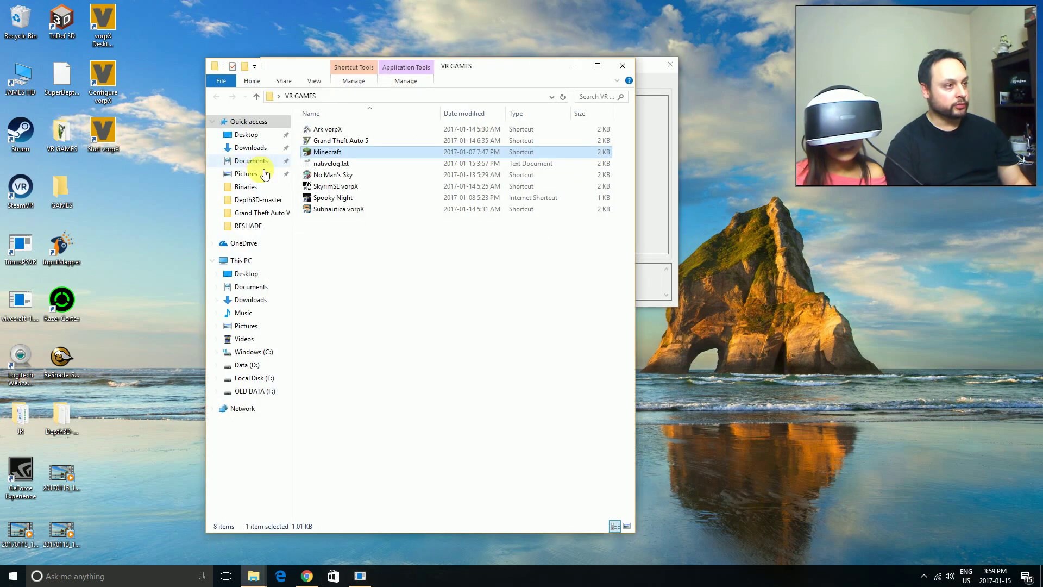
double_click(322, 144)
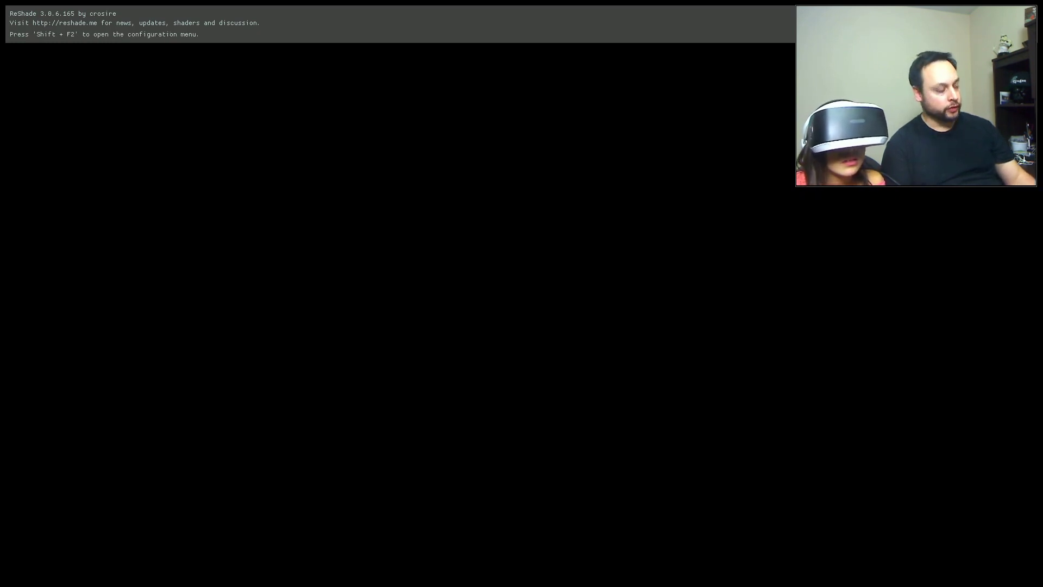
Disable the second Super_Depth3D effect of SuperDepth3D_Reprojection.fx in the ReShade configuration overlay and close the overlay.
key(shift+F2)
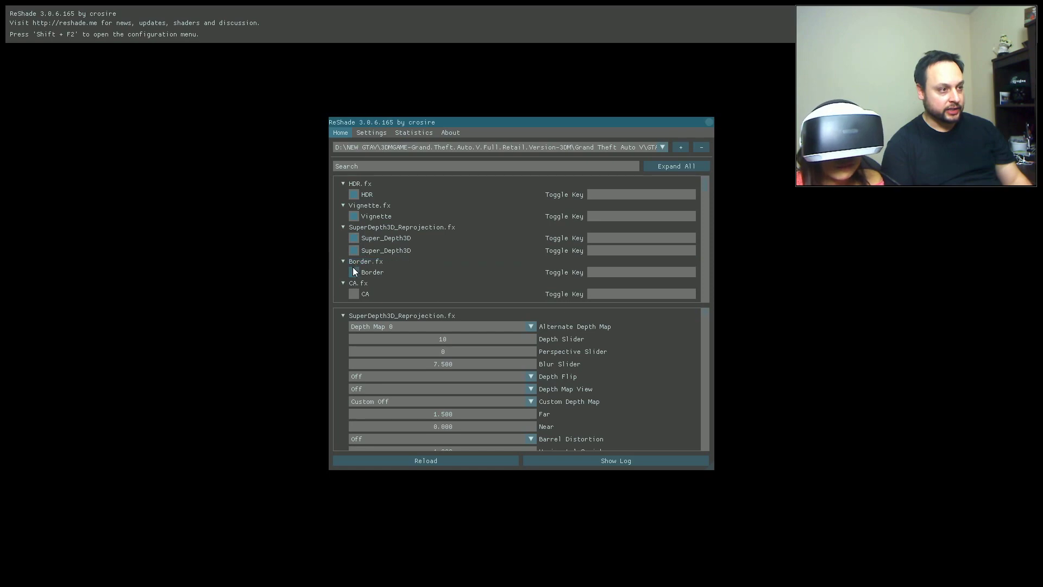
click(354, 250)
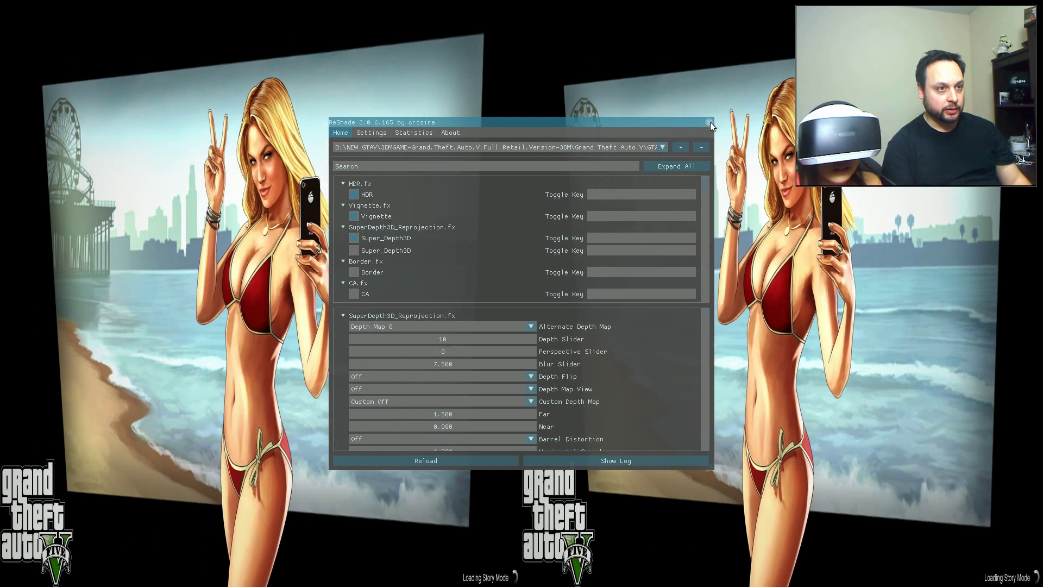
click(709, 121)
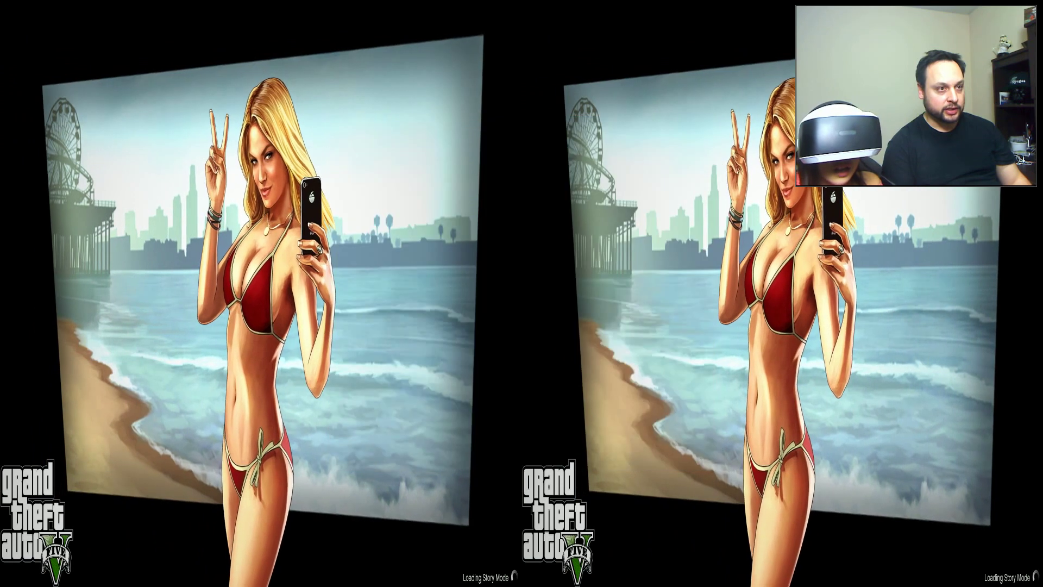